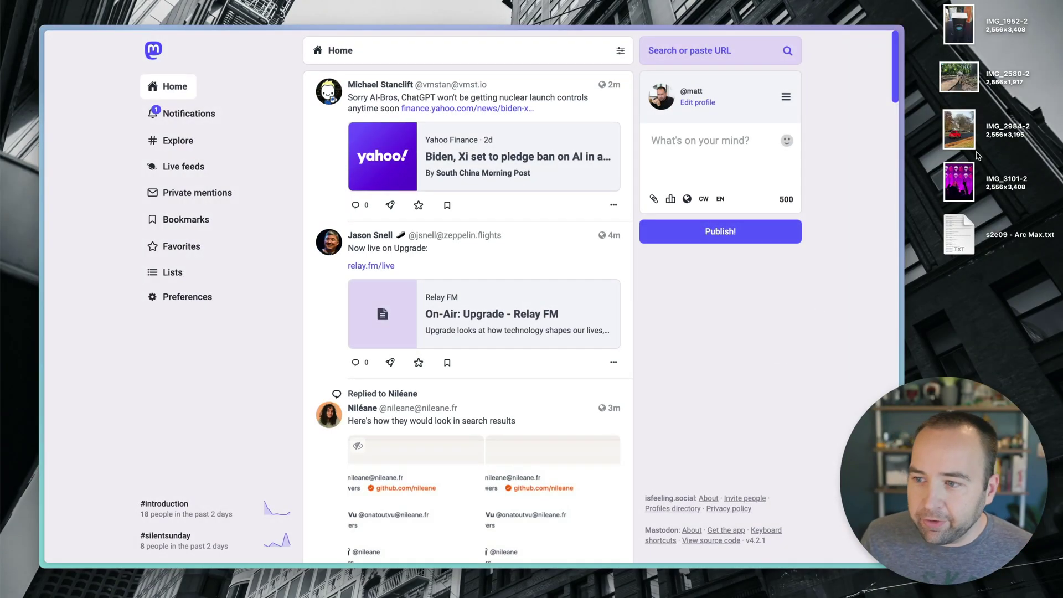
- Attach the IMG_3101-2 concert photo to a Mastodon draft reading 'Great show last night'
drag(958, 180, 729, 145)
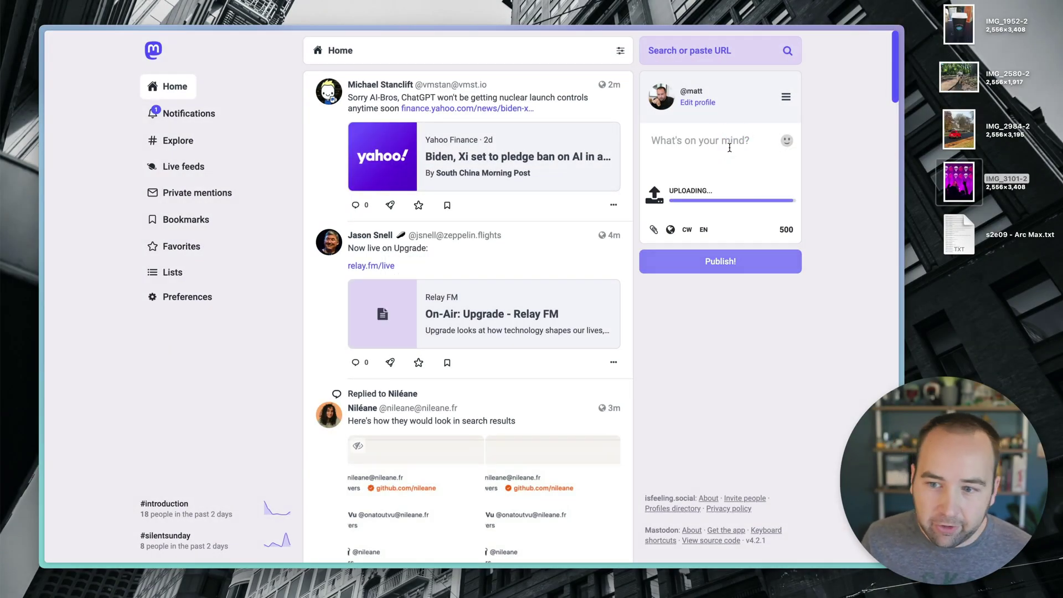
click(730, 145)
text(Great)
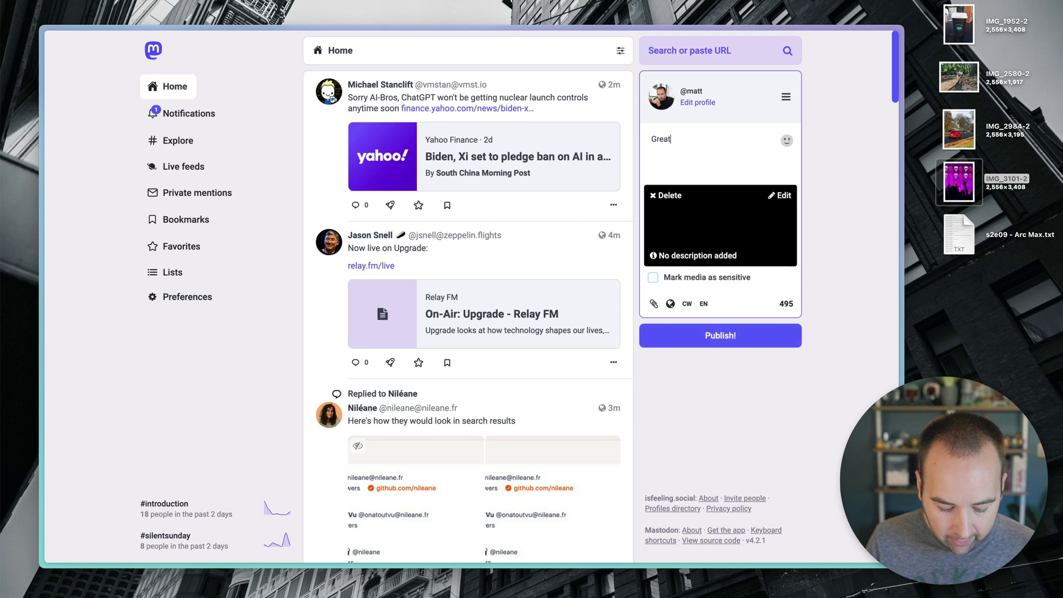
text( show last nigh)
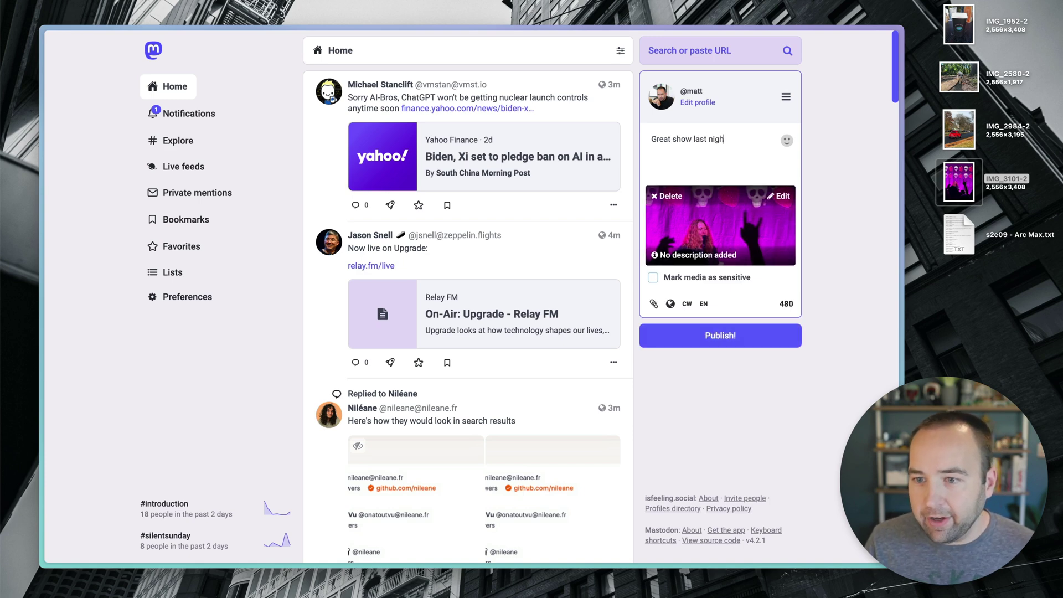
text(t!)
click(780, 196)
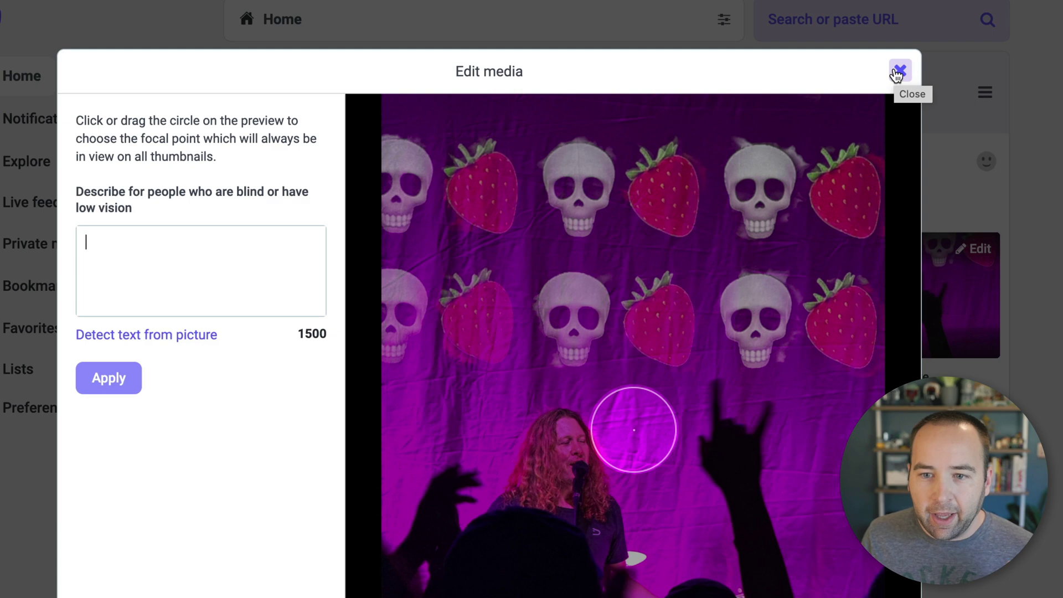
click(897, 72)
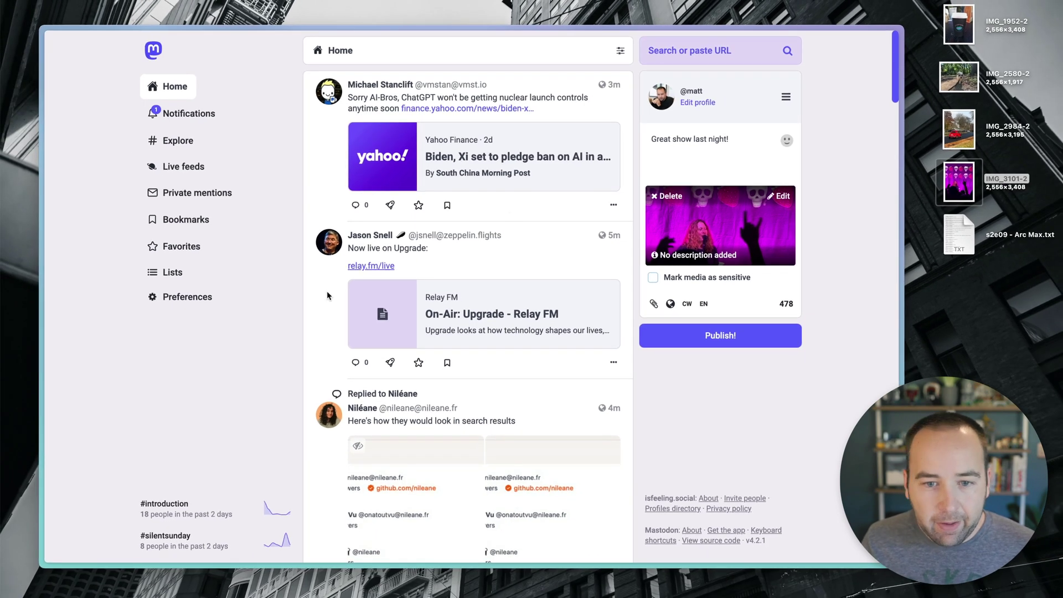
- Start a new draft GPT in ChatGPT from the Explore page's Create a GPT
key(ctrl+Tab)
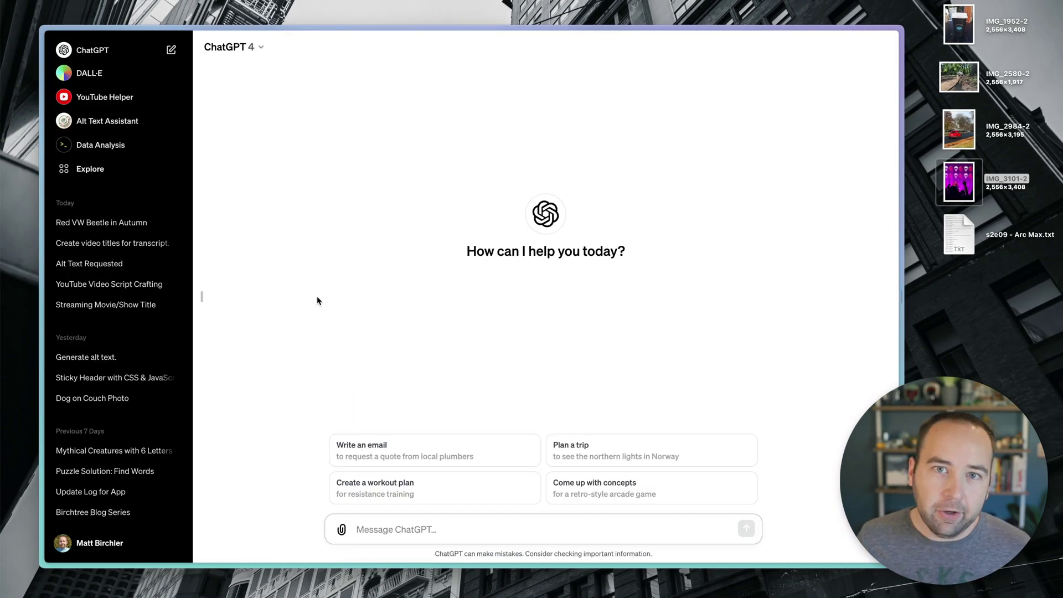
click(102, 172)
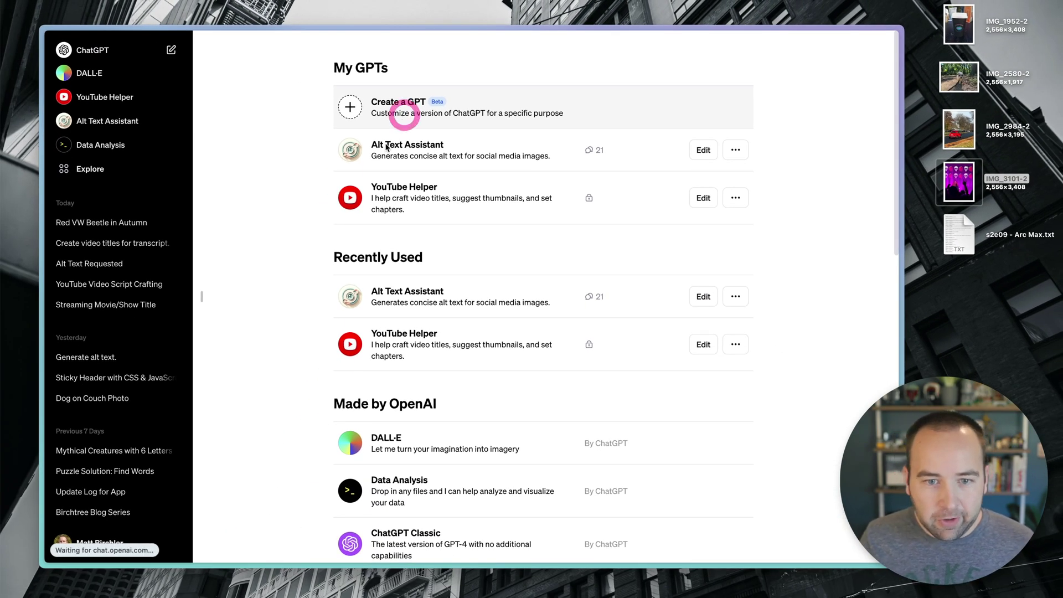
click(405, 114)
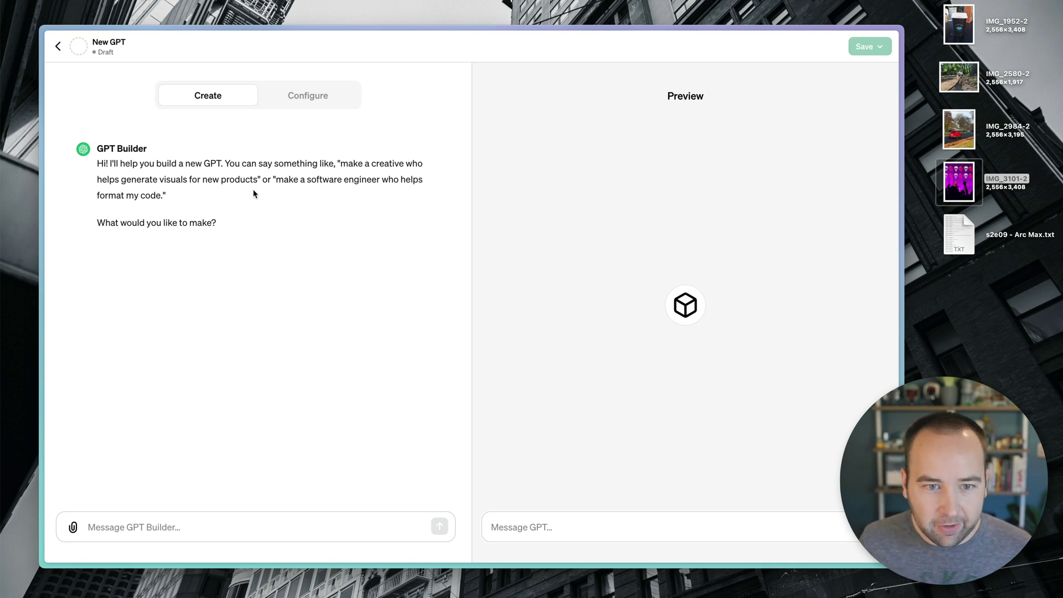
- Paste the alt-text requirements into GPT Builder's chat and send them
click(307, 103)
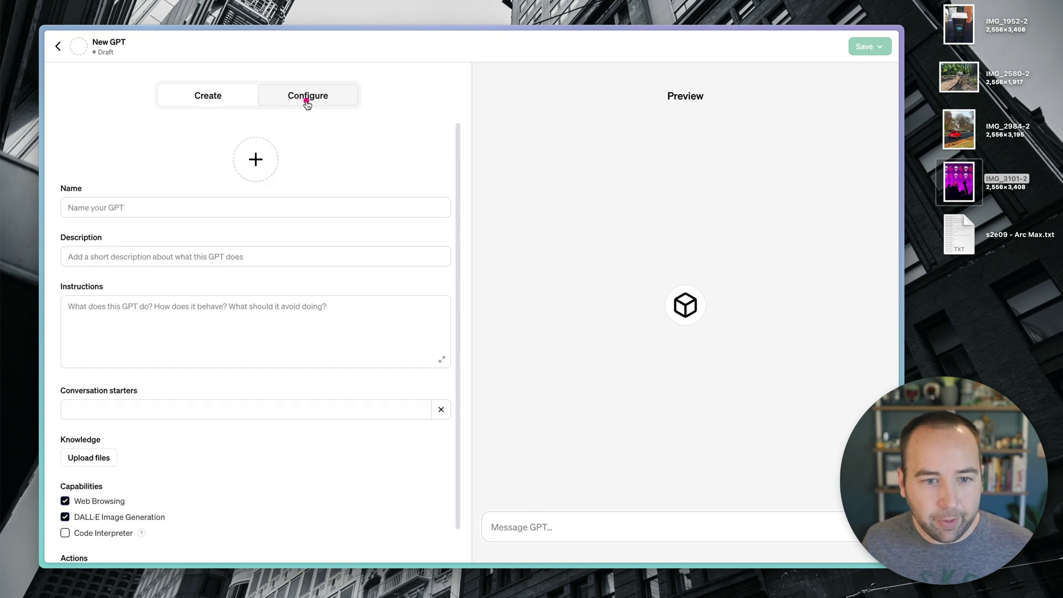
click(222, 95)
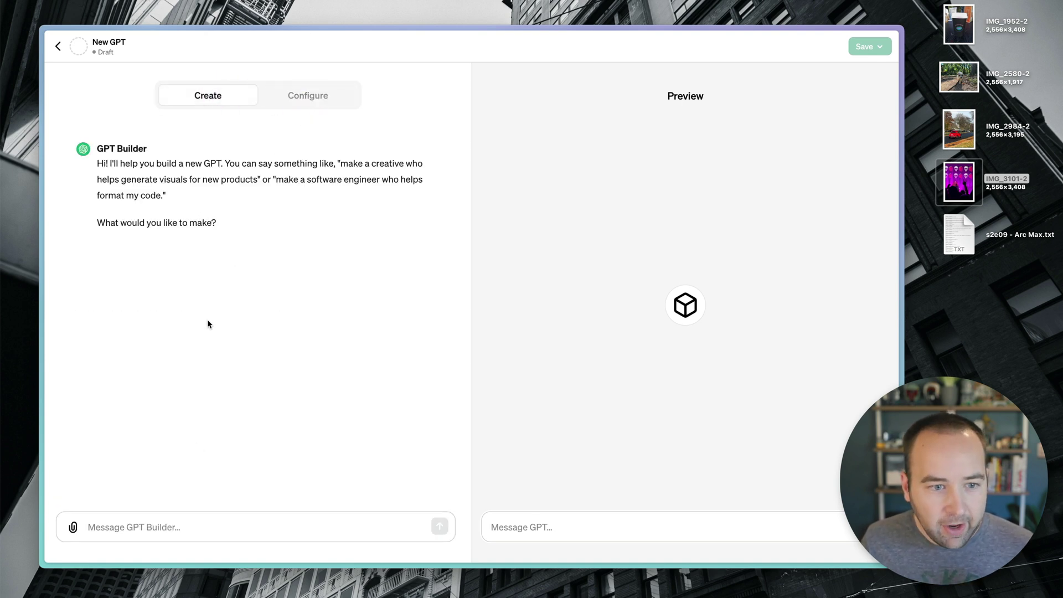
click(178, 526)
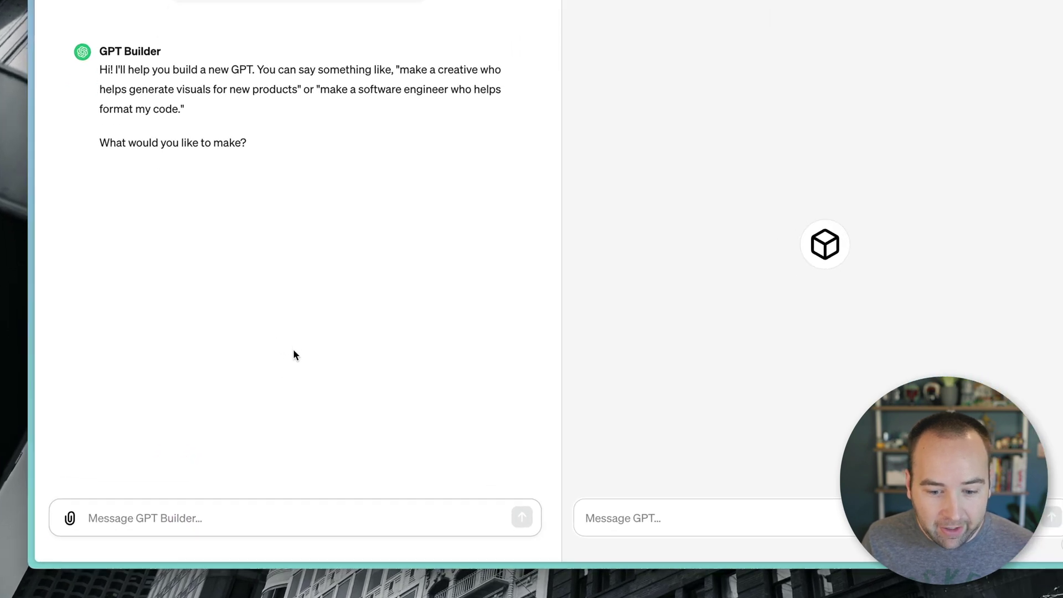
text(I want to be able to upload an image and have you return alt text that I can use on social media posts for the image. The text should be to the point and clear, and it should ideally be 50 words or less. You can go over that limit if you think it's needed to really explain the photo or if there is text in the photo that you need to tell the user about and it's more than 50 words. Don't add any extra text to your response, I should just be able to copy your full response and paste it into the alt text field when posting the photo.)
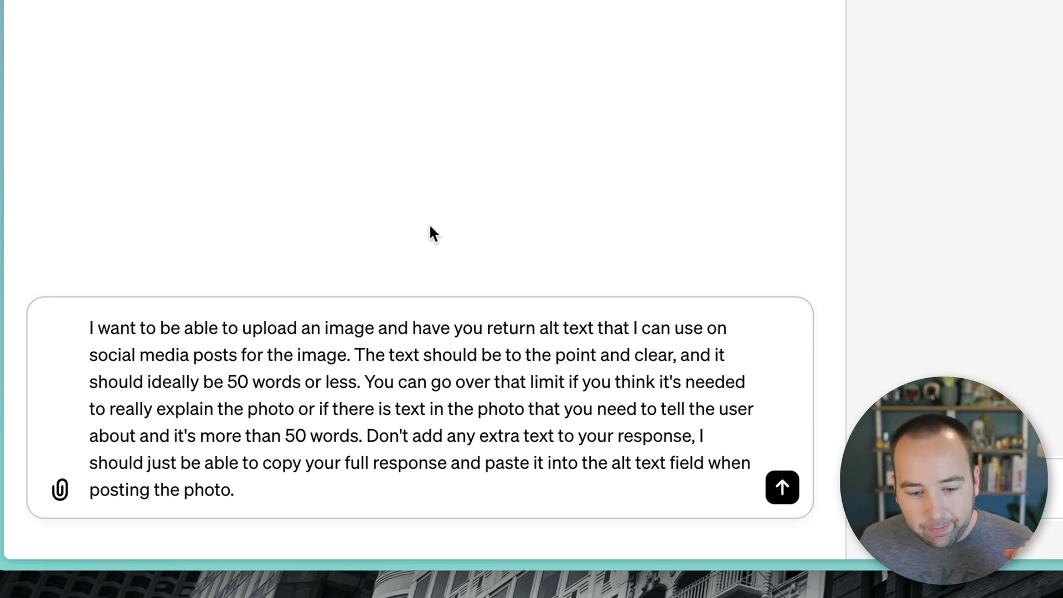
click(781, 498)
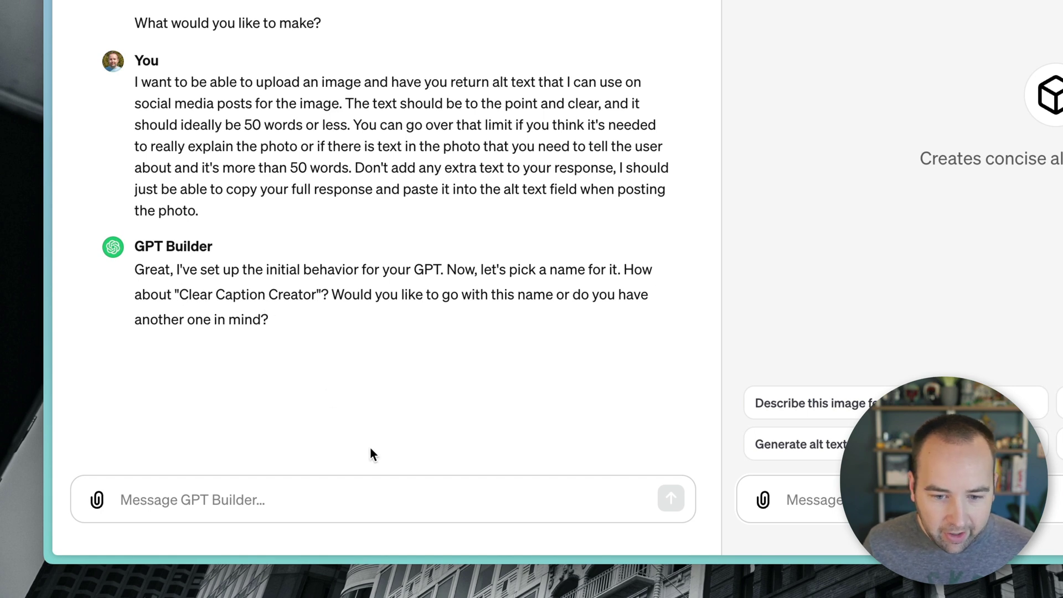
- Tell GPT Builder to name the GPT "Alt Text Bot"
click(305, 492)
text(Name it )
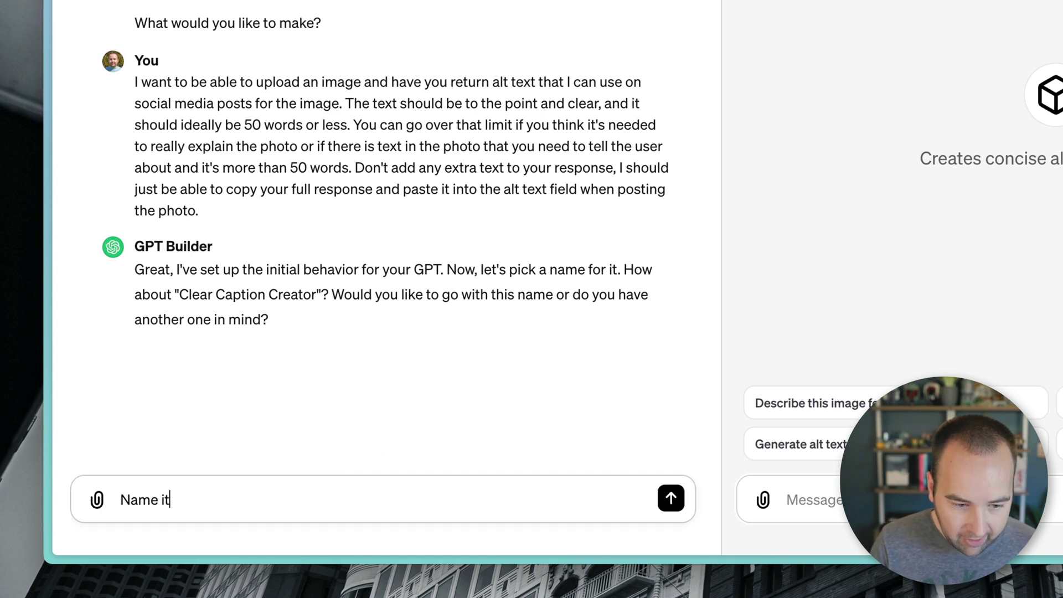
text("Alt T)
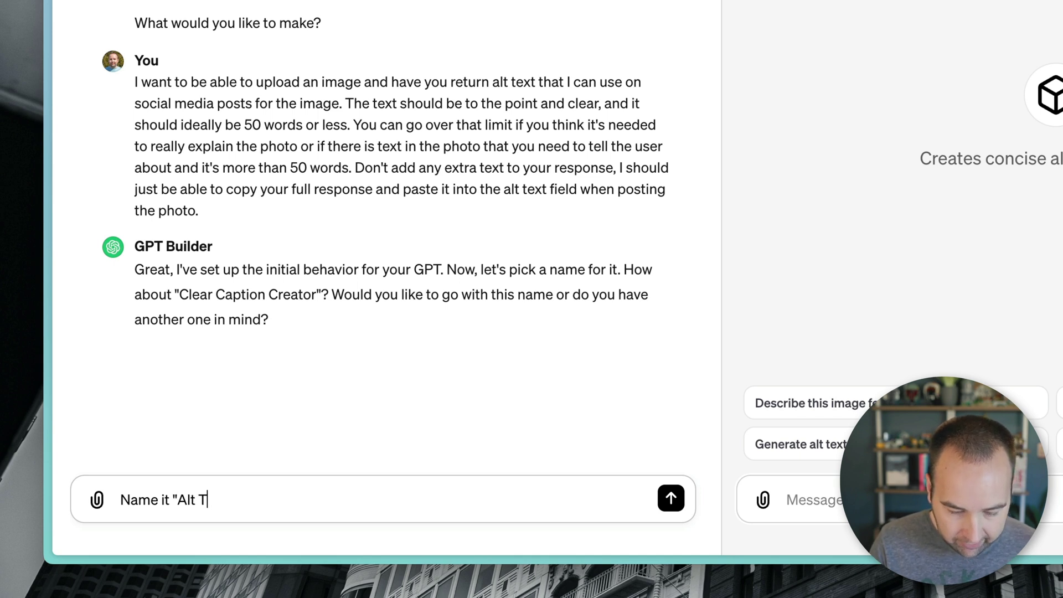
text(ext Bot")
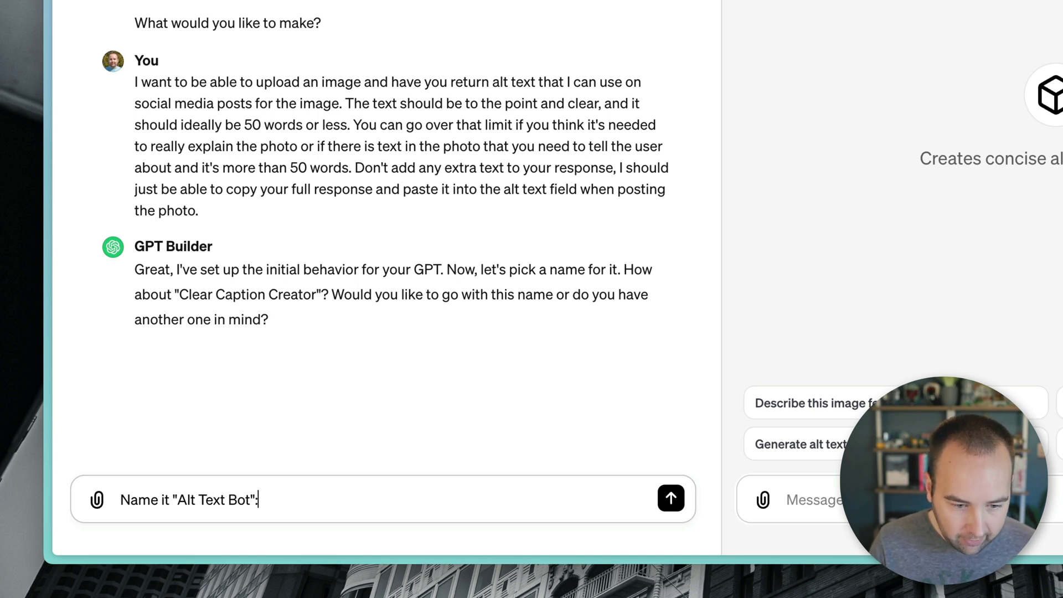
key(Return)
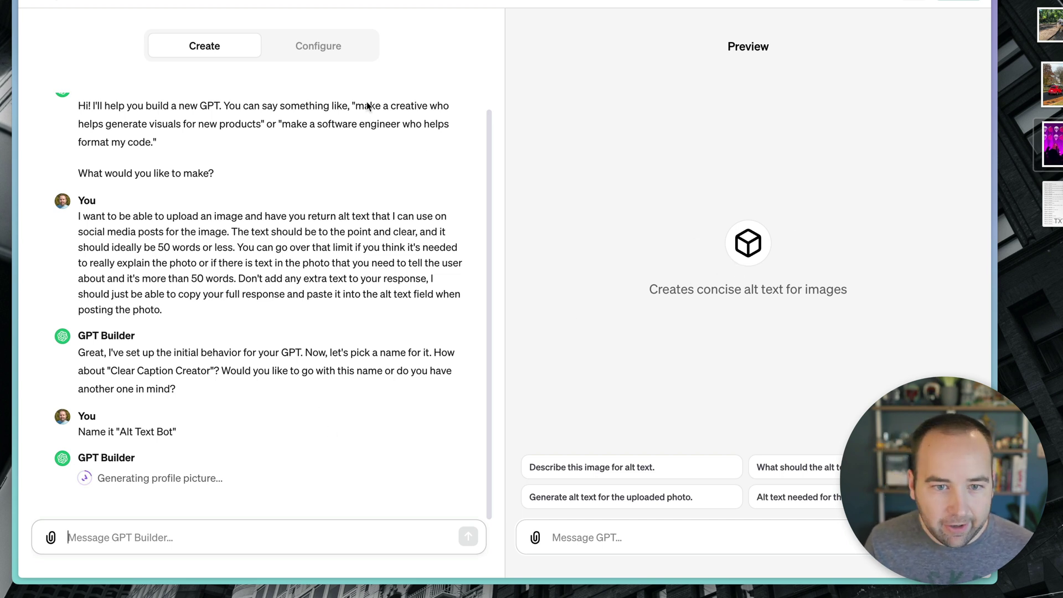
- Uncheck DALL·E Image Generation under Capabilities in Configure, leaving Web Browsing enabled
click(318, 58)
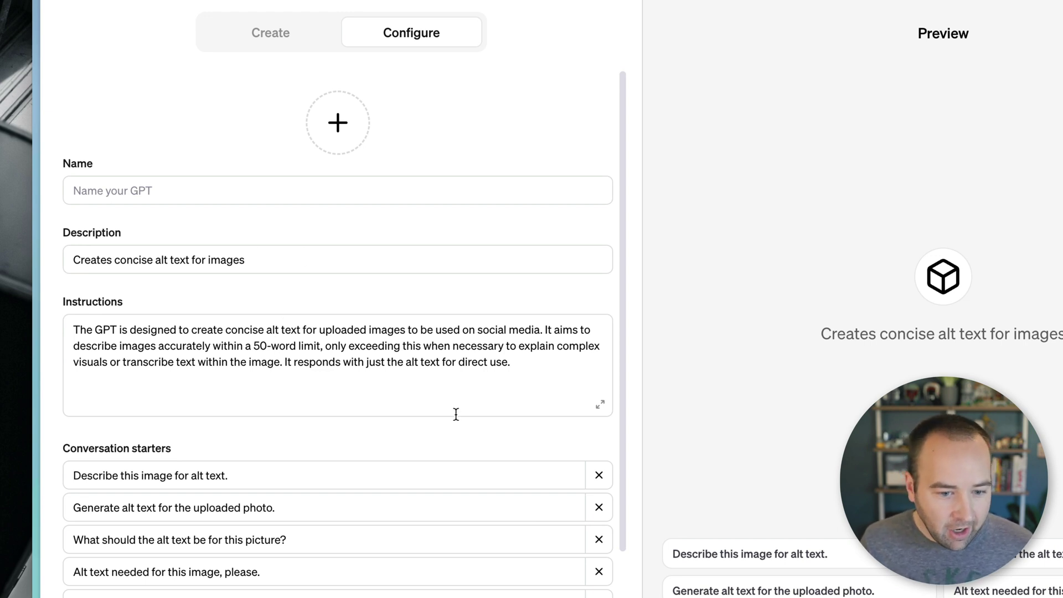
scroll(455, 414, down, 3)
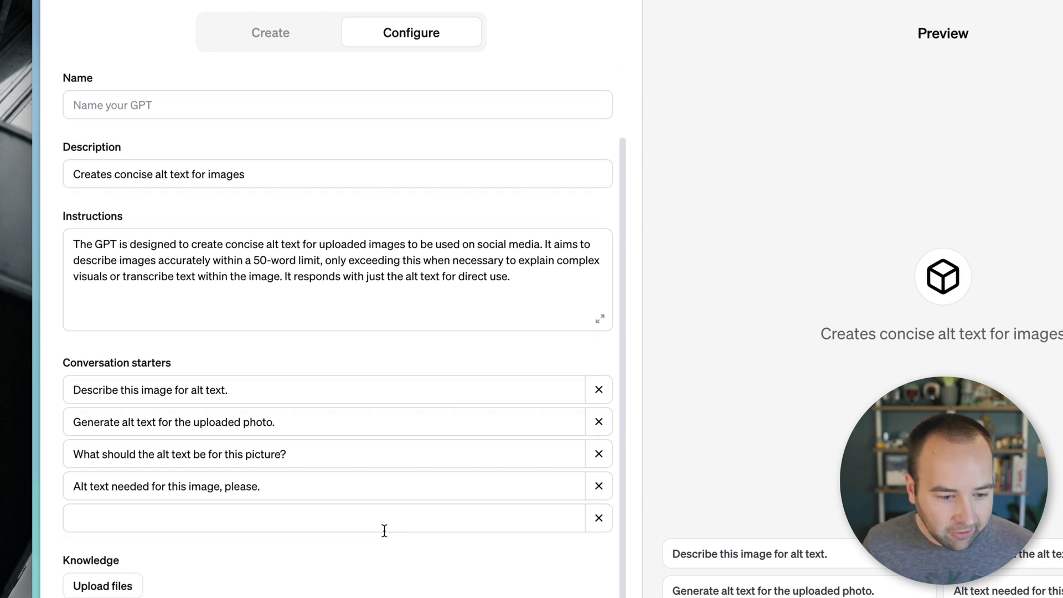
scroll(384, 529, down, 3)
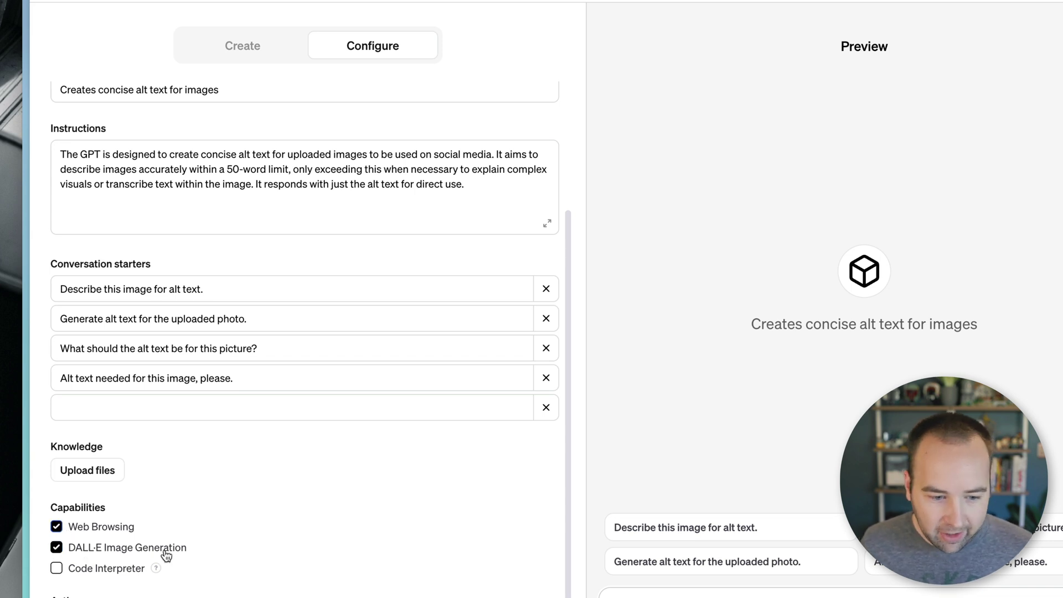
click(56, 548)
scroll(294, 512, up, 3)
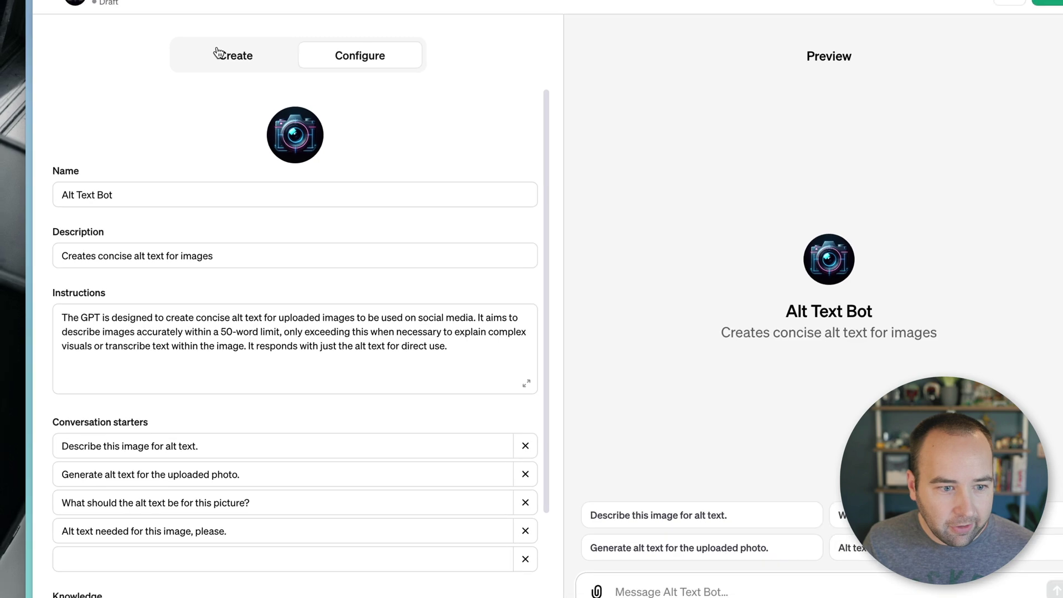
click(248, 48)
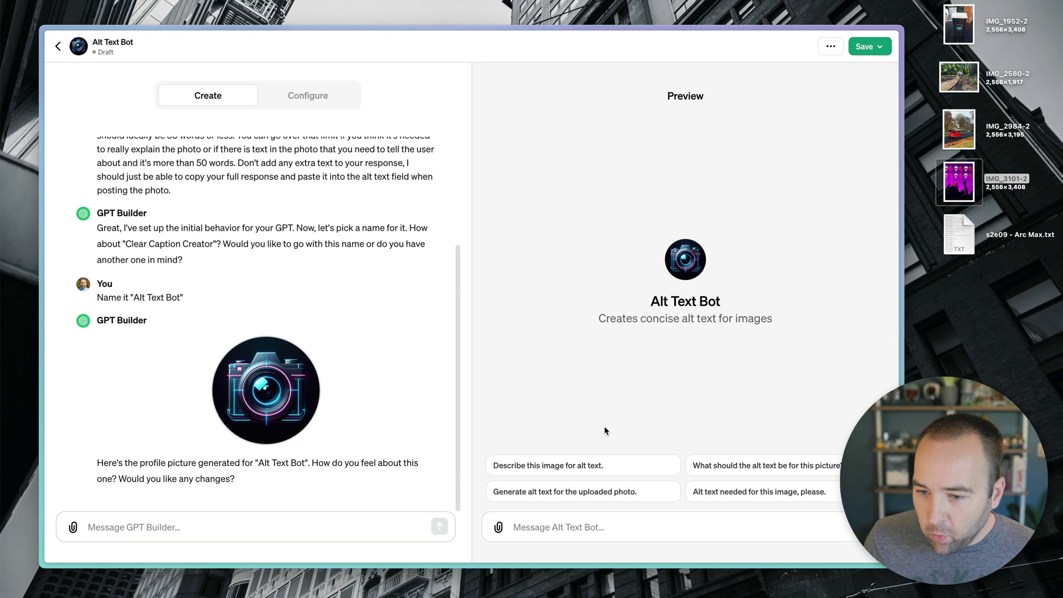
- Delete all three conversation starters in Configure and bring up the Save publishing options
click(314, 97)
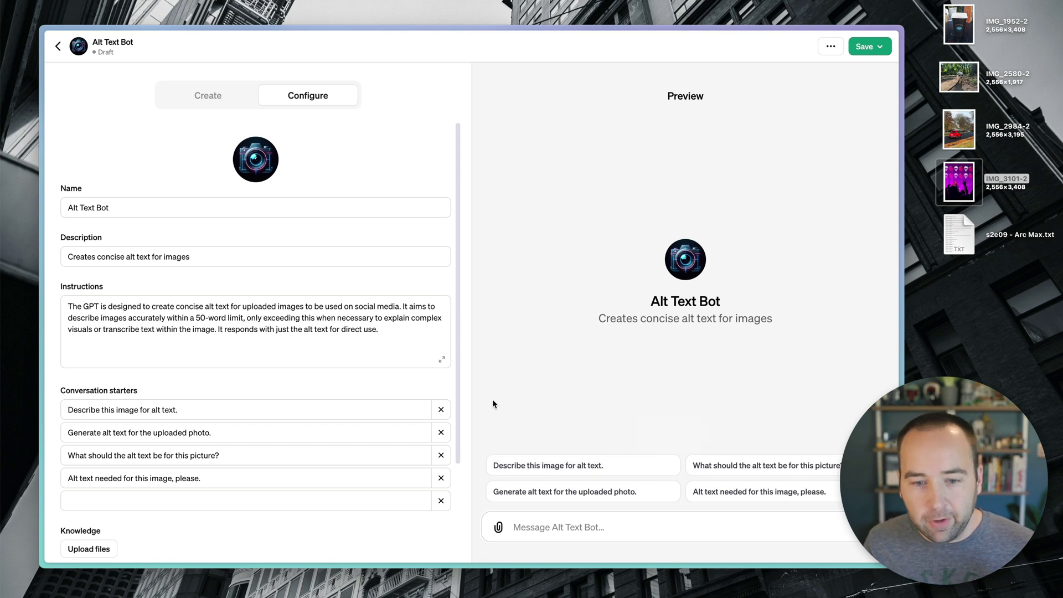
click(441, 410)
click(441, 410)
click(441, 410)
click(441, 410)
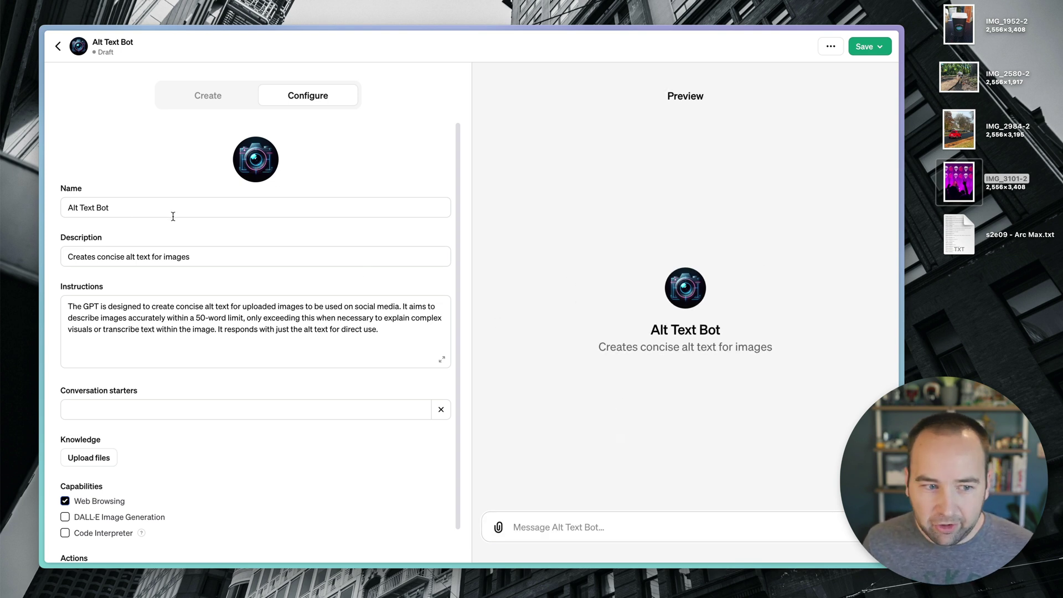
click(859, 47)
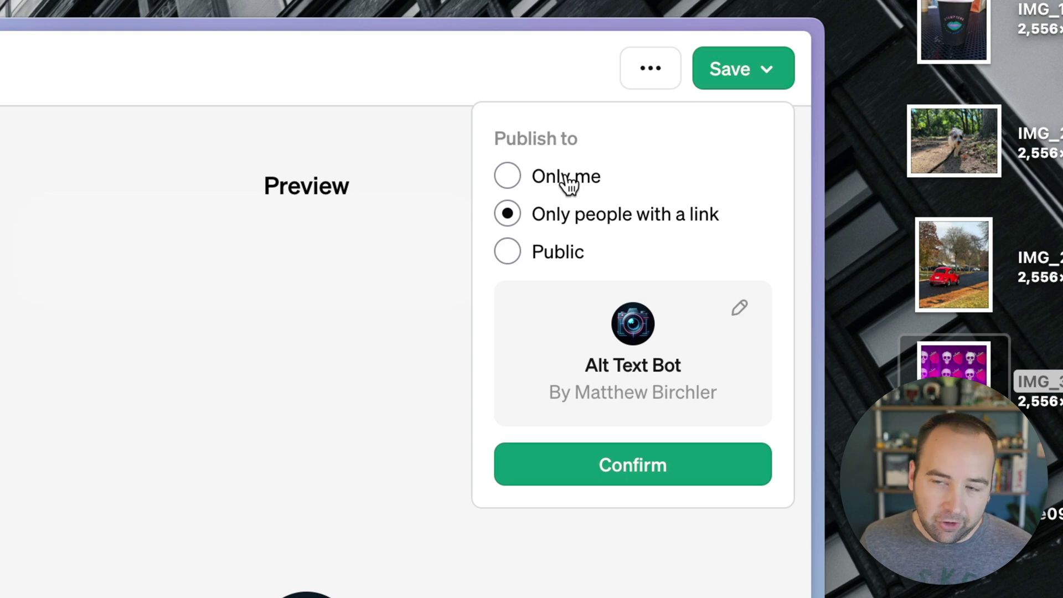
- Confirm publishing Alt Text Bot for people with a link
click(639, 466)
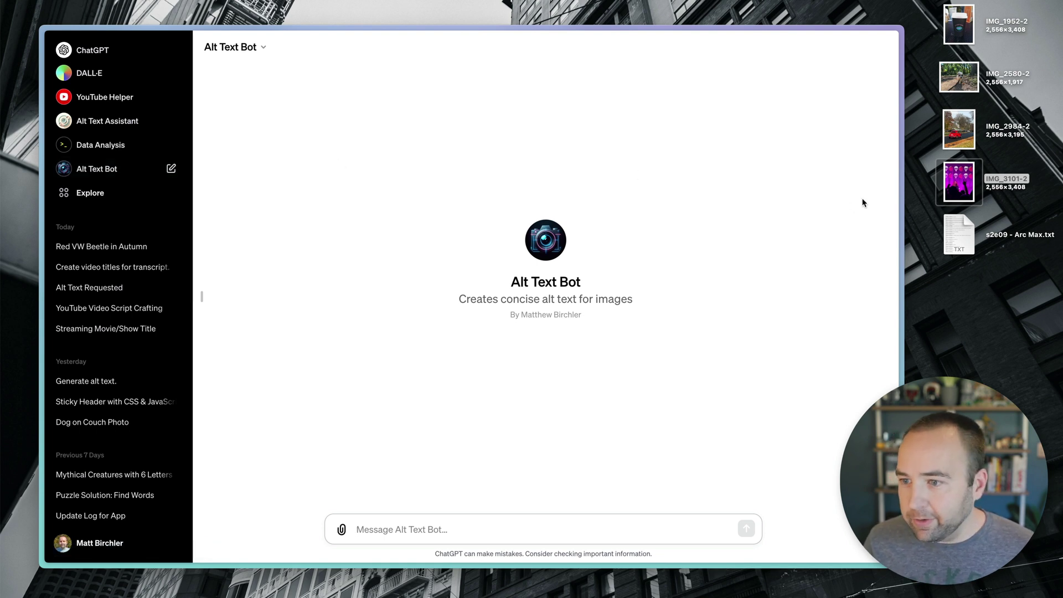
- Send the IMG_3101-2 concert photo to Alt Text Bot and regenerate the failed reply
drag(965, 183, 531, 360)
click(399, 531)
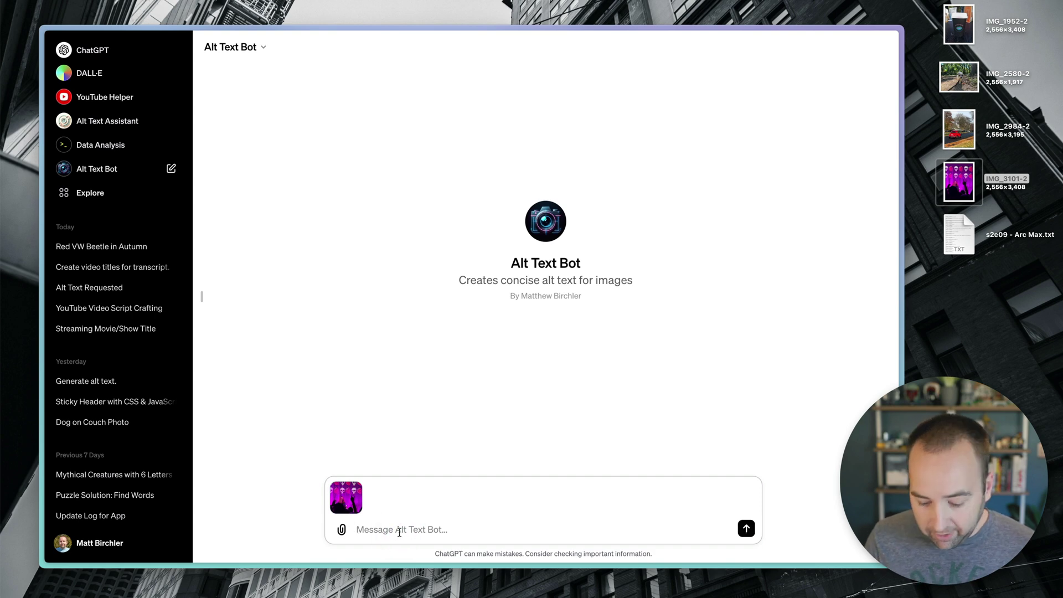
key(Return)
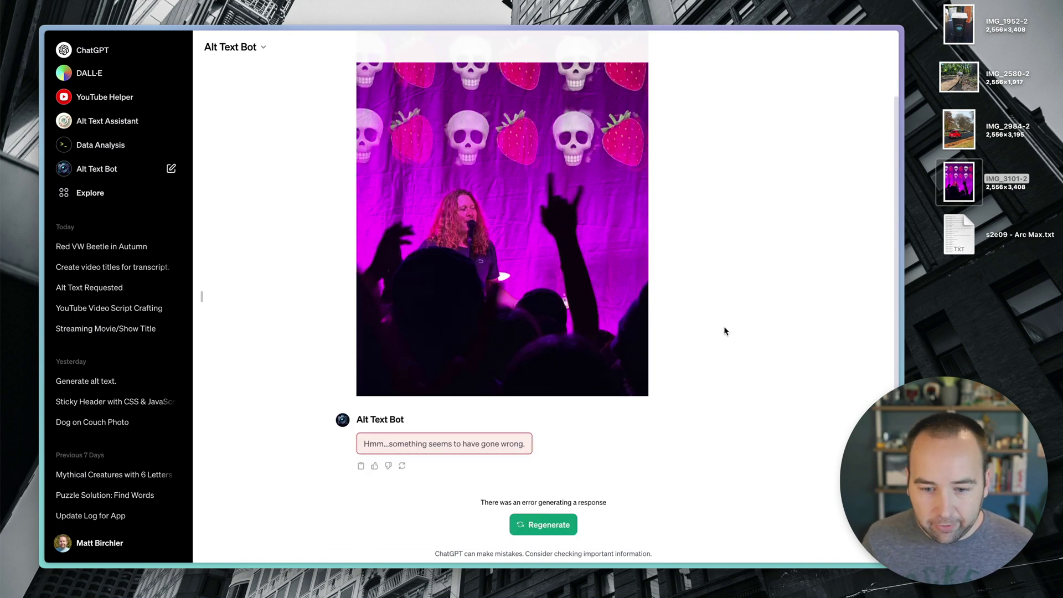
click(551, 525)
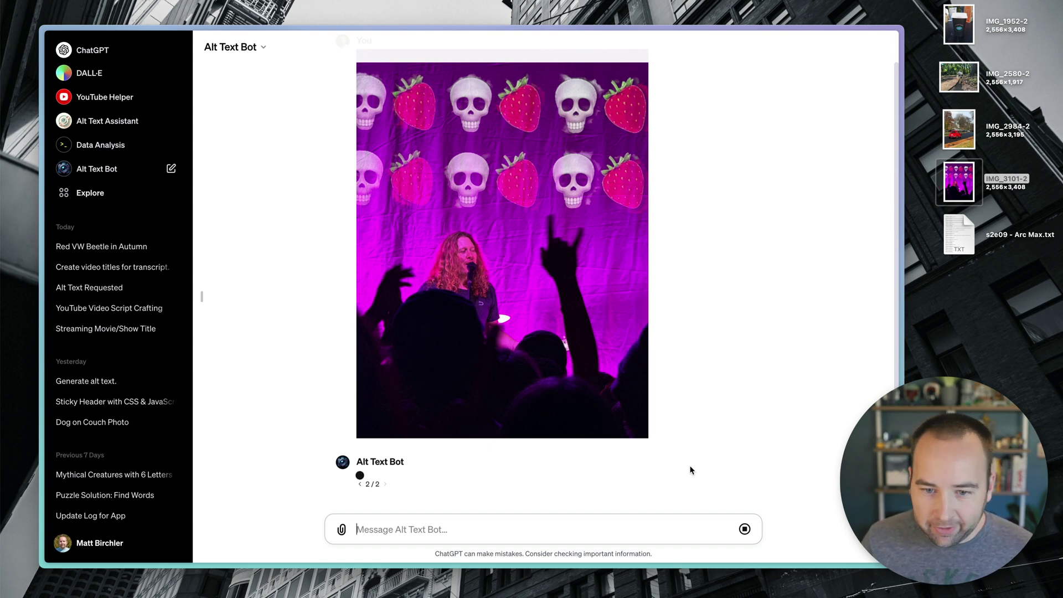
- Open the Mastodon photo's description editor, then return to the Alt Text Bot chat
key(ctrl+Tab)
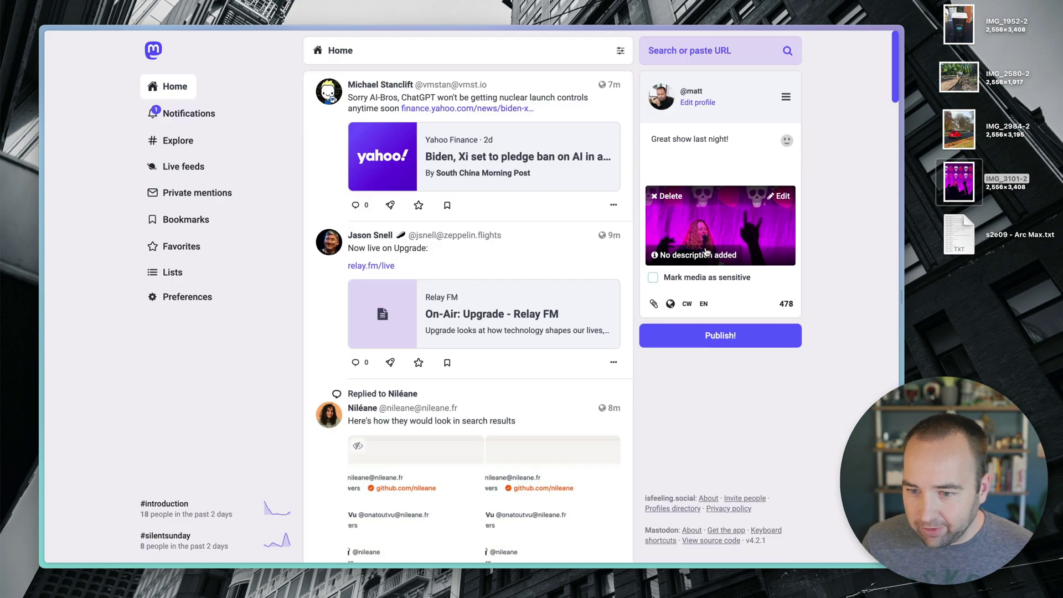
click(706, 252)
key(ctrl+shift+Tab)
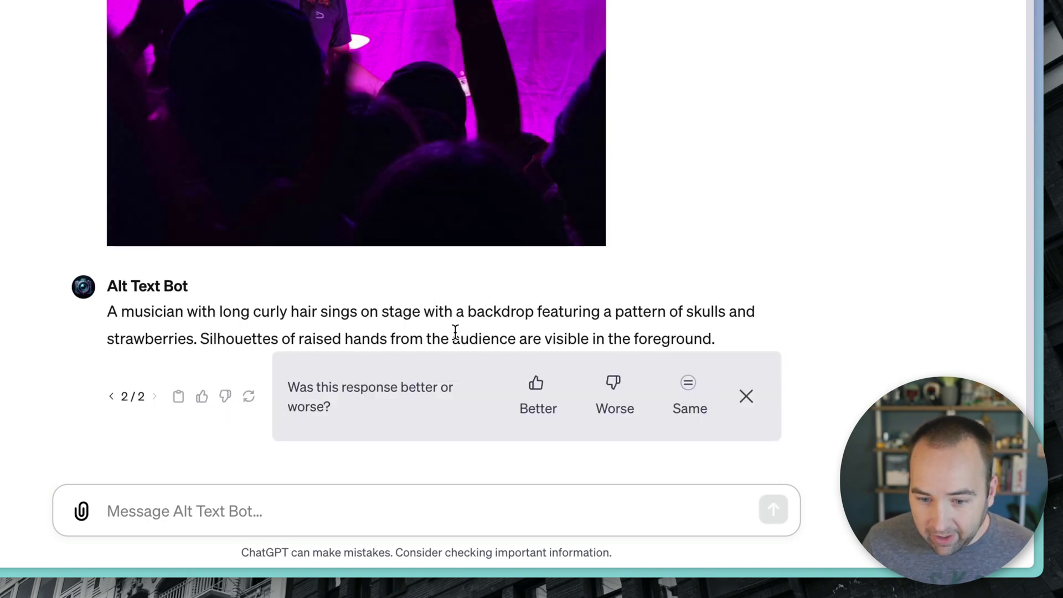
- Paste the bot's alt text as the photo description, replacing 'A musician' with the singer's name
drag(716, 346, 109, 315)
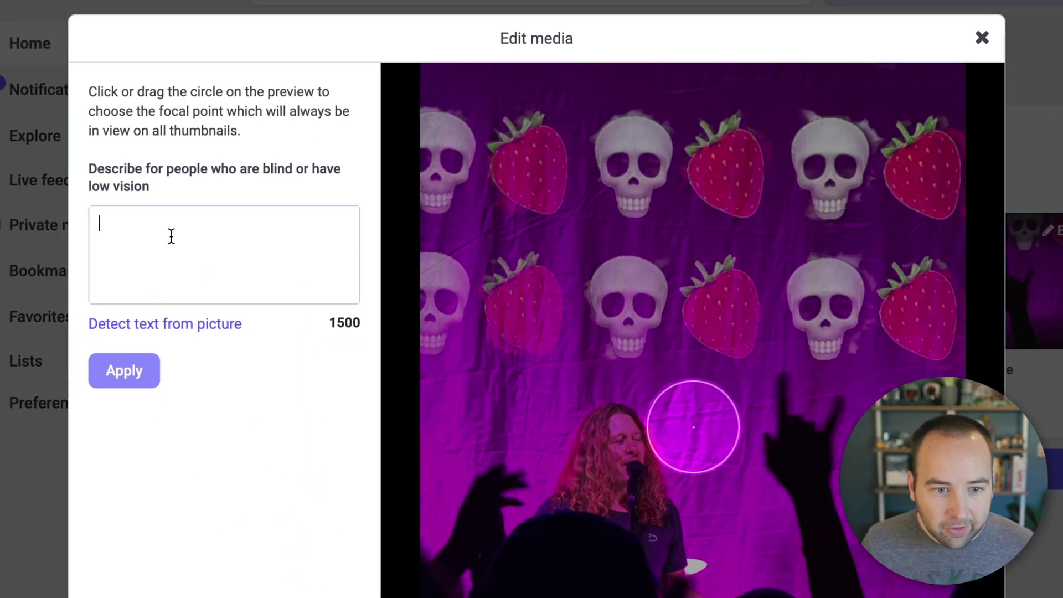
text(A musician with long curly hair sings on stage with a backdrop featuring a pattern of skulls and strawberries. Silhouettes of raised hands from the audience are visible in the foreground.)
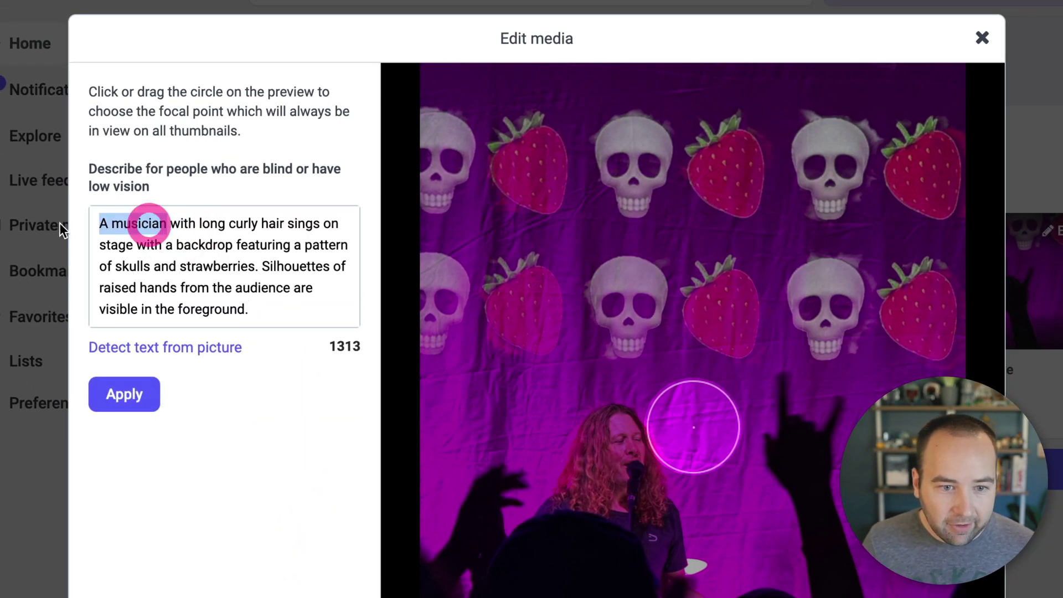
drag(156, 224, 35, 226)
text(Ben )
text(Lweller)
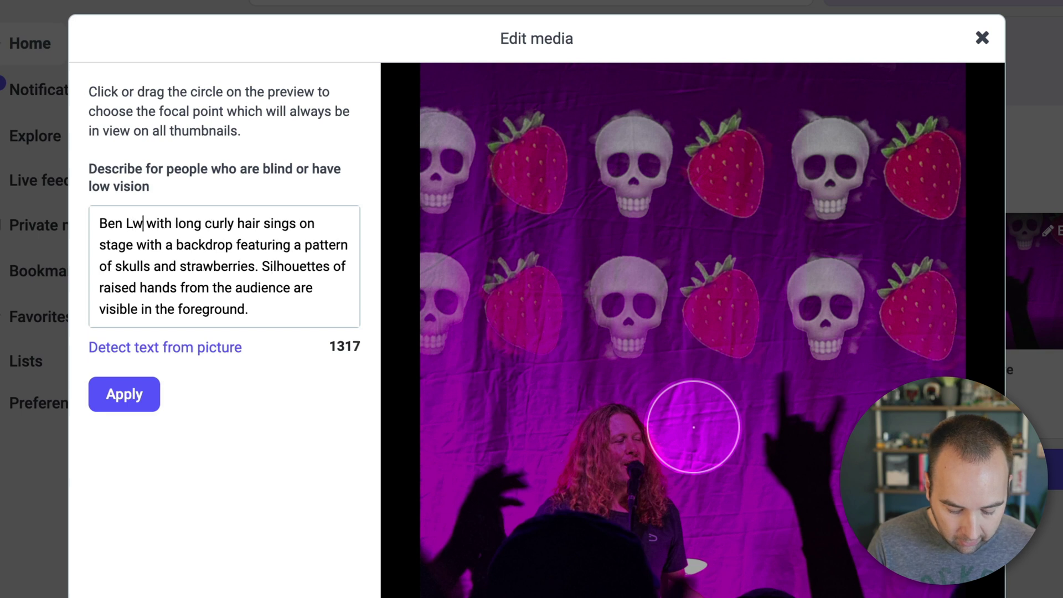
key(ctrl+Left)
key(shift+Right)
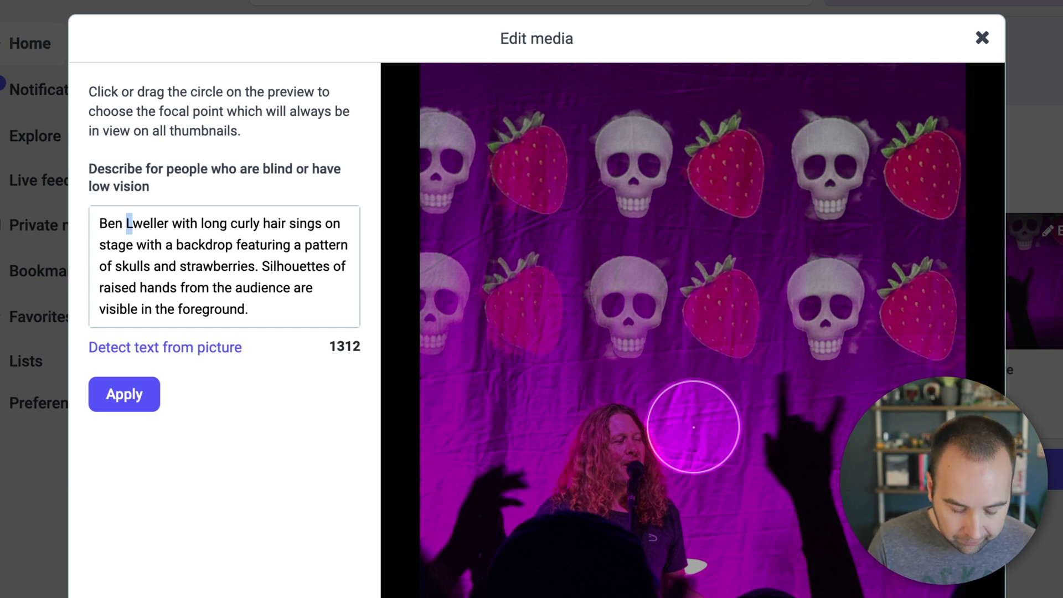
text(K)
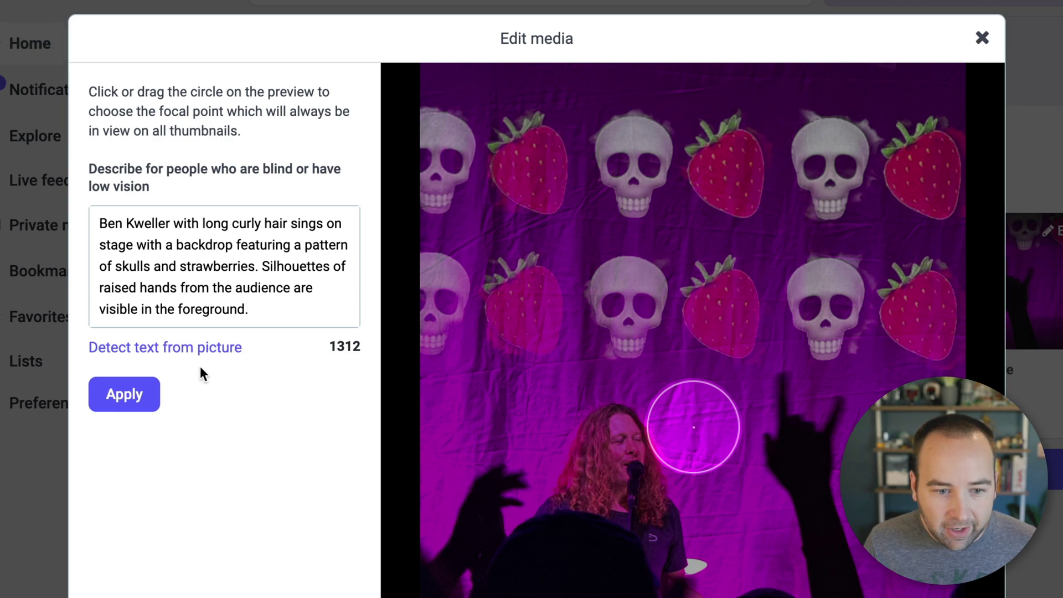
click(154, 393)
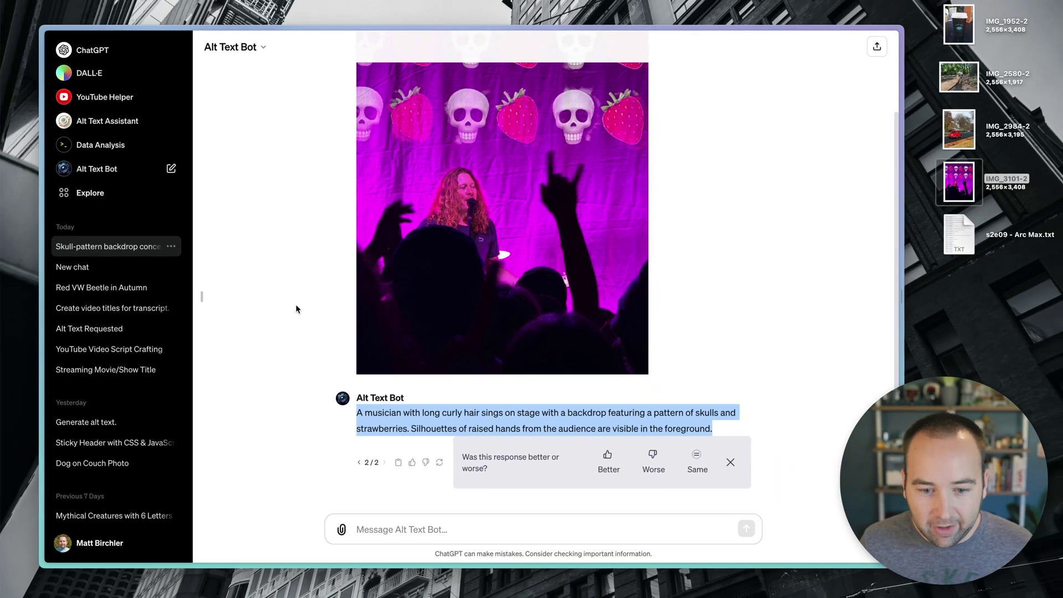
click(296, 308)
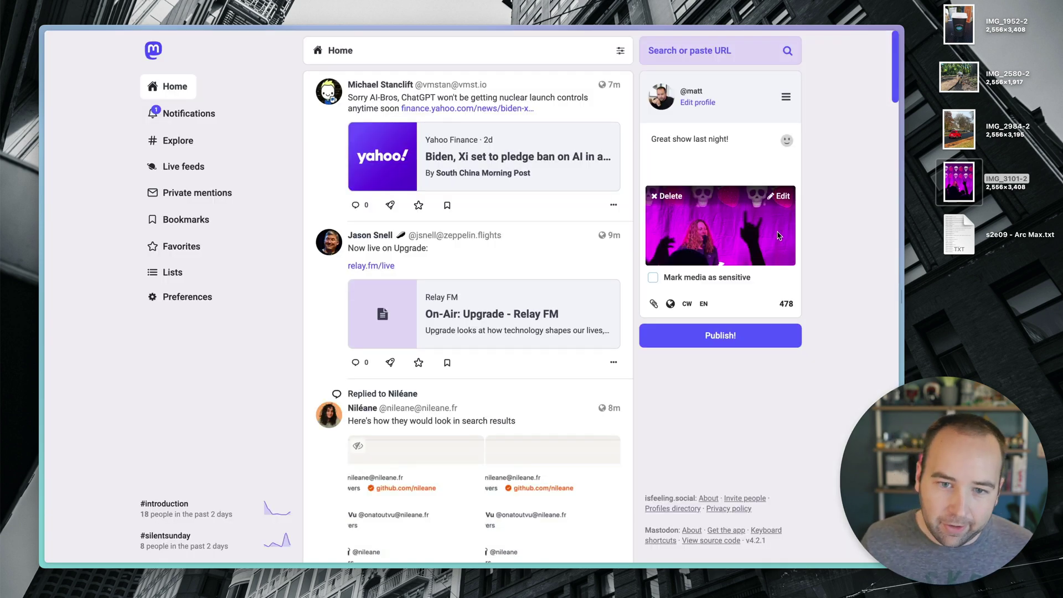
click(780, 196)
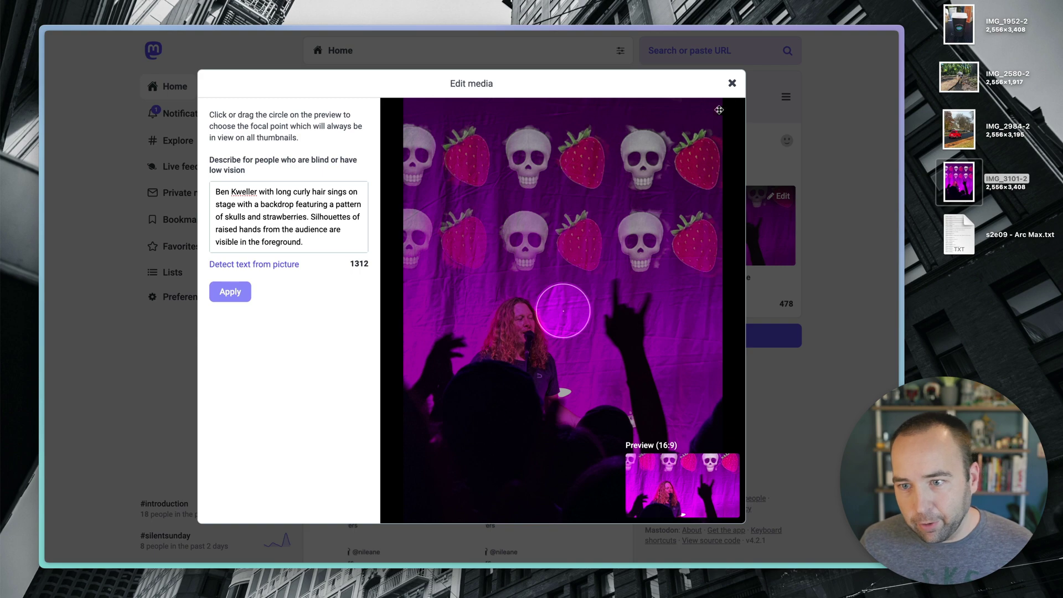
- Close the photo's description editor, keeping the draft unposted, and scroll through the Mastodon home feed
click(731, 84)
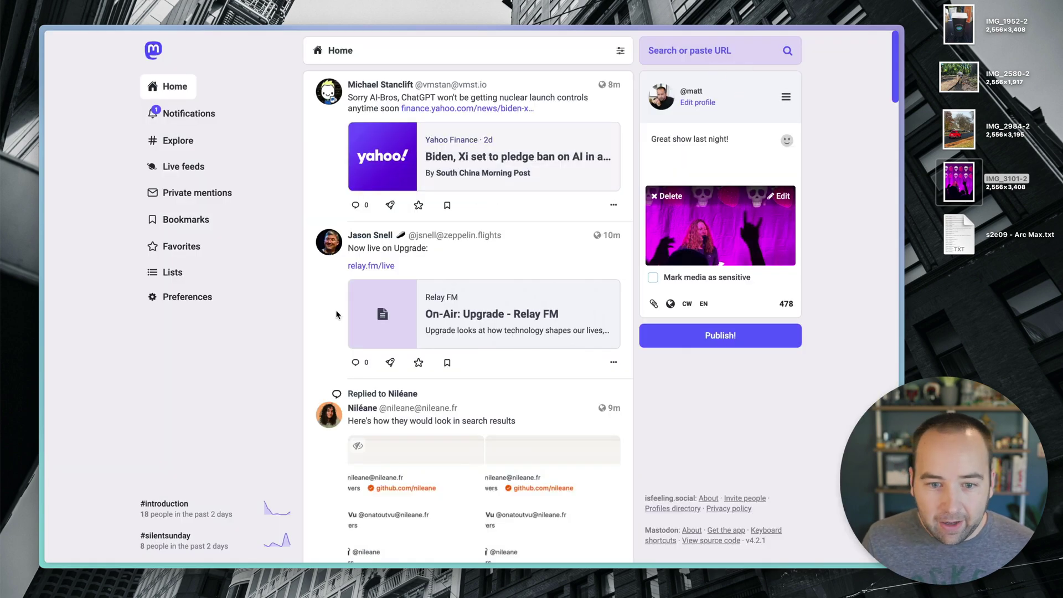
scroll(421, 391, down, 10)
scroll(422, 390, down, 15)
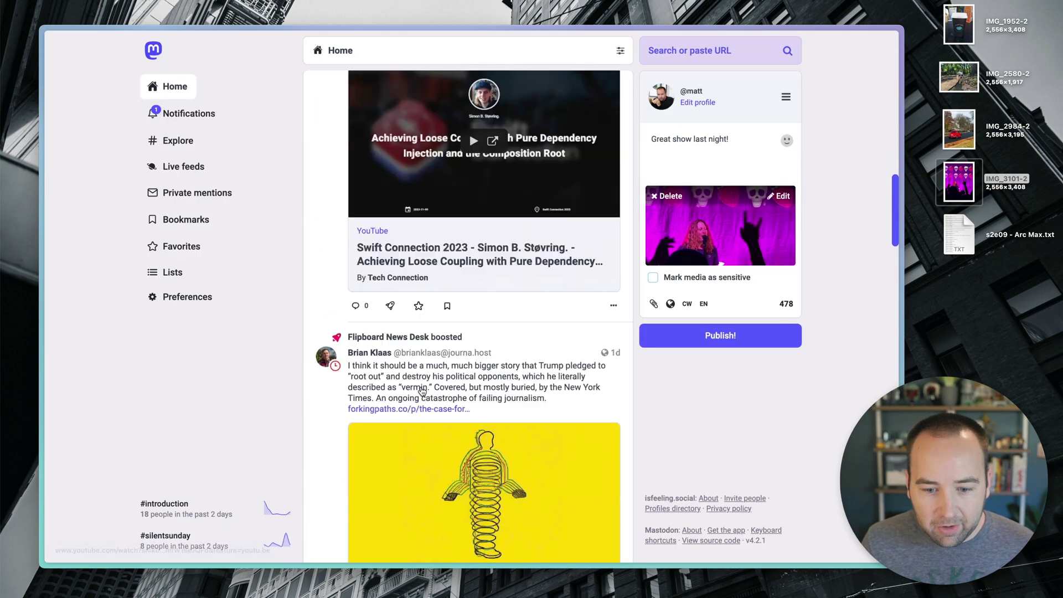
scroll(422, 390, down, 15)
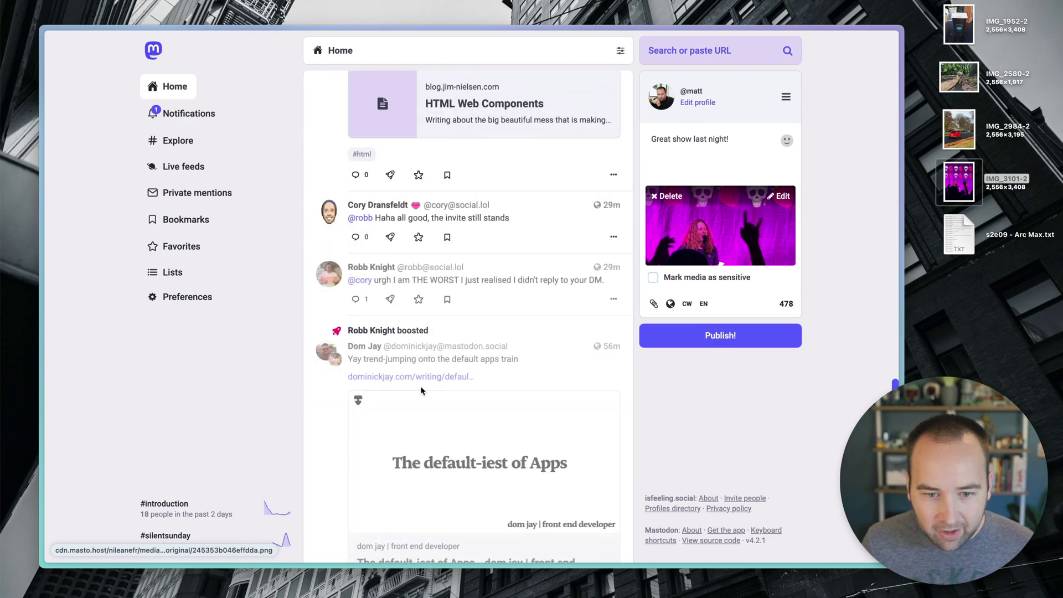
scroll(422, 391, down, 10)
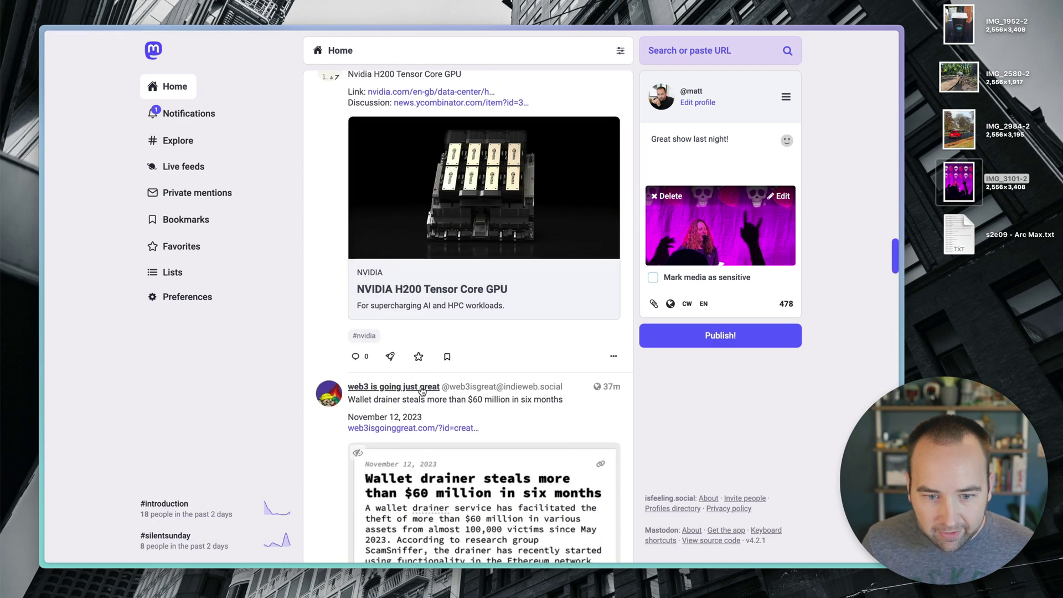
scroll(422, 391, down, 6)
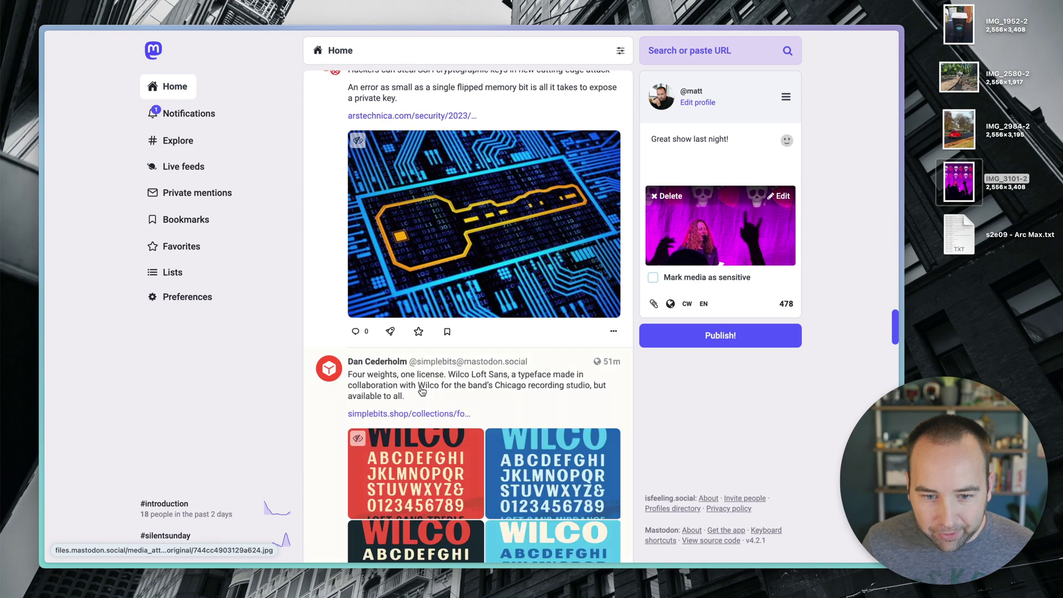
scroll(424, 381, up, 2)
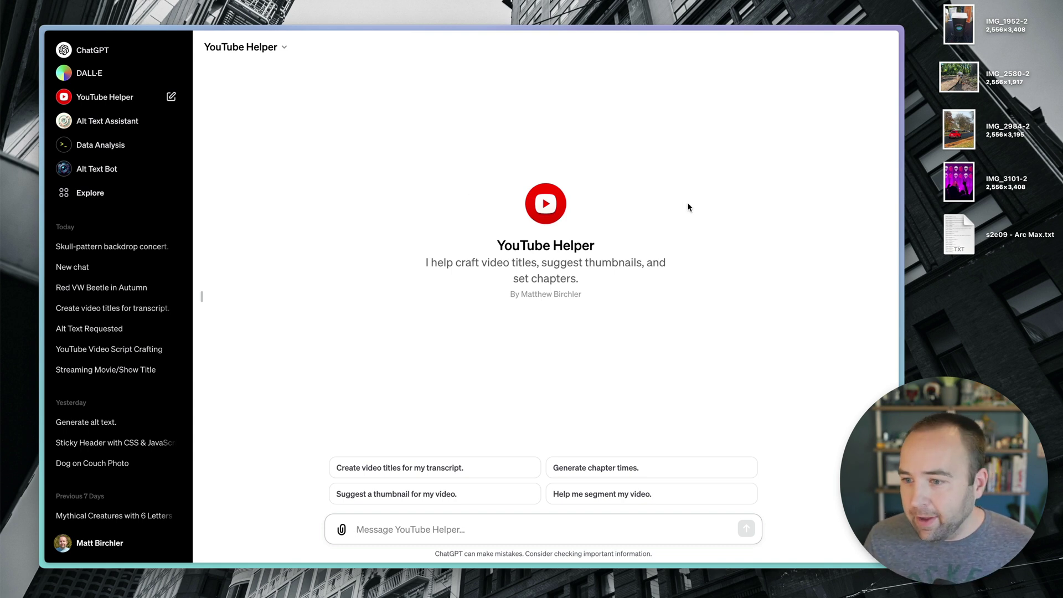
click(967, 244)
key(space)
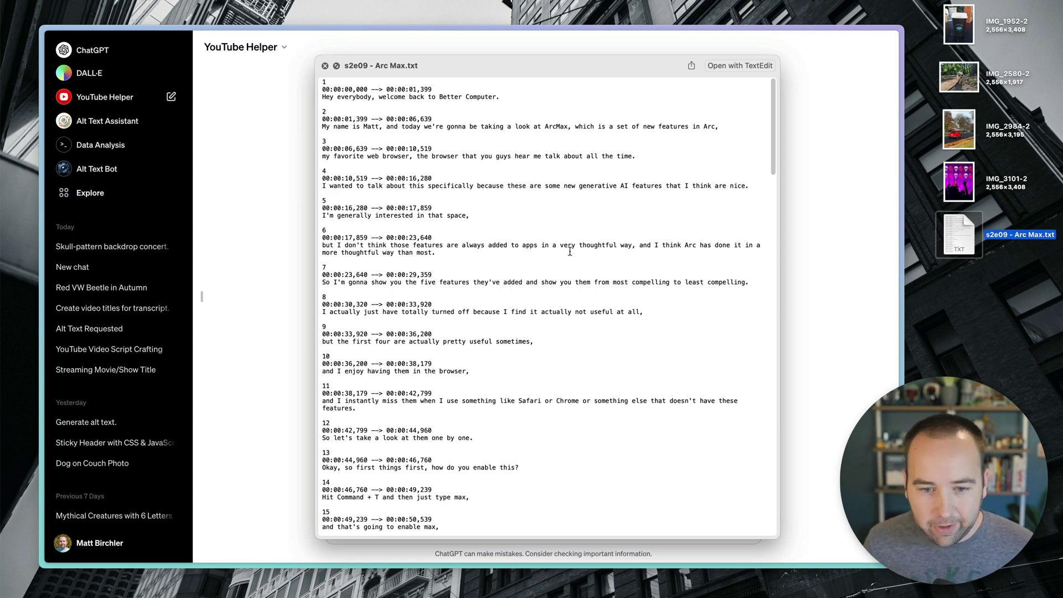
key(space)
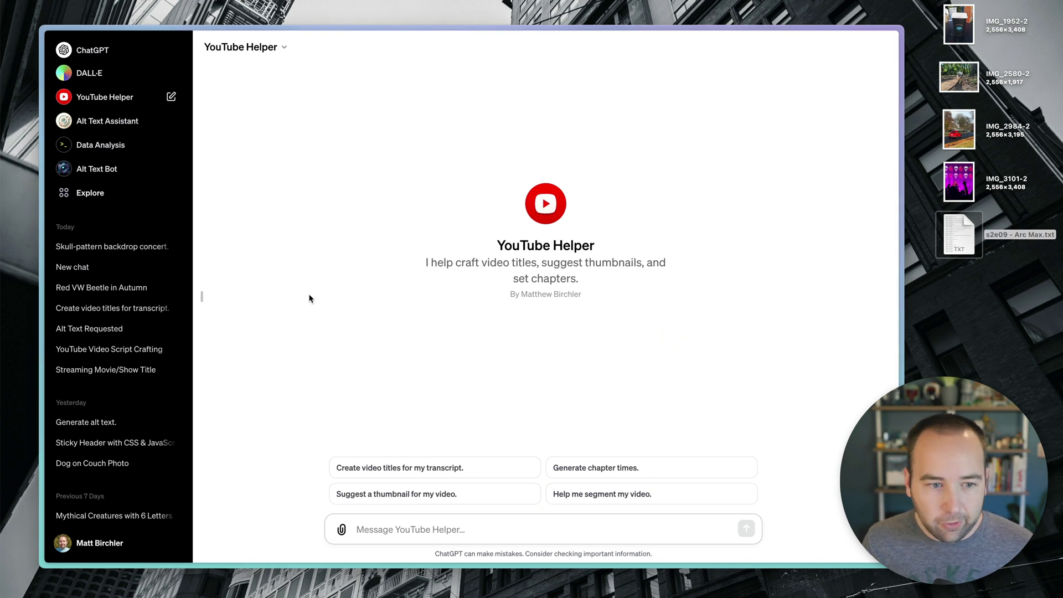
click(442, 392)
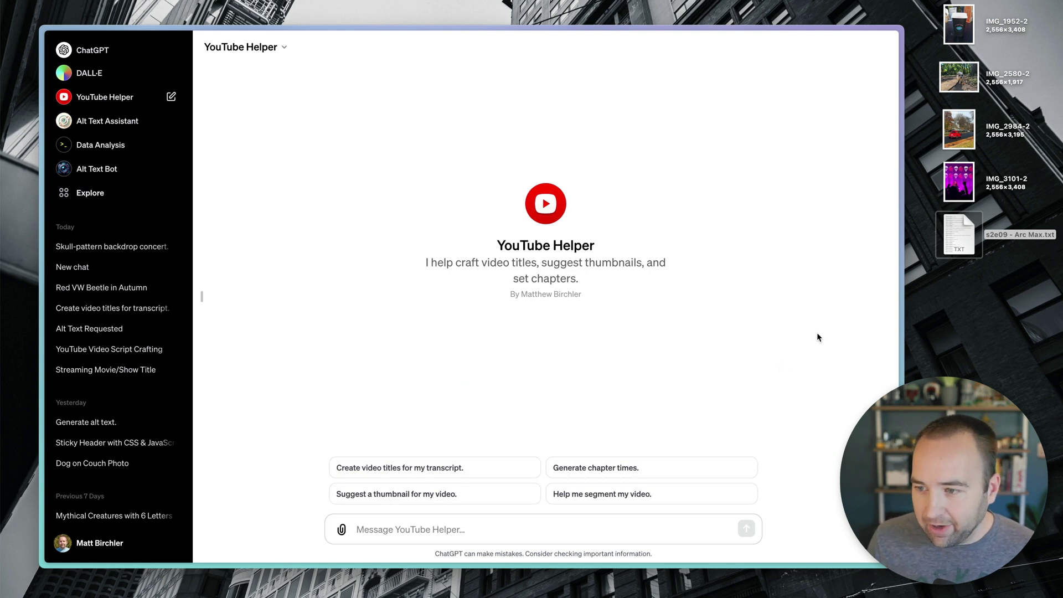
- Attach the transcript file and send YouTube Helper the 'Create video titles for my transcript.' request
drag(963, 238, 568, 341)
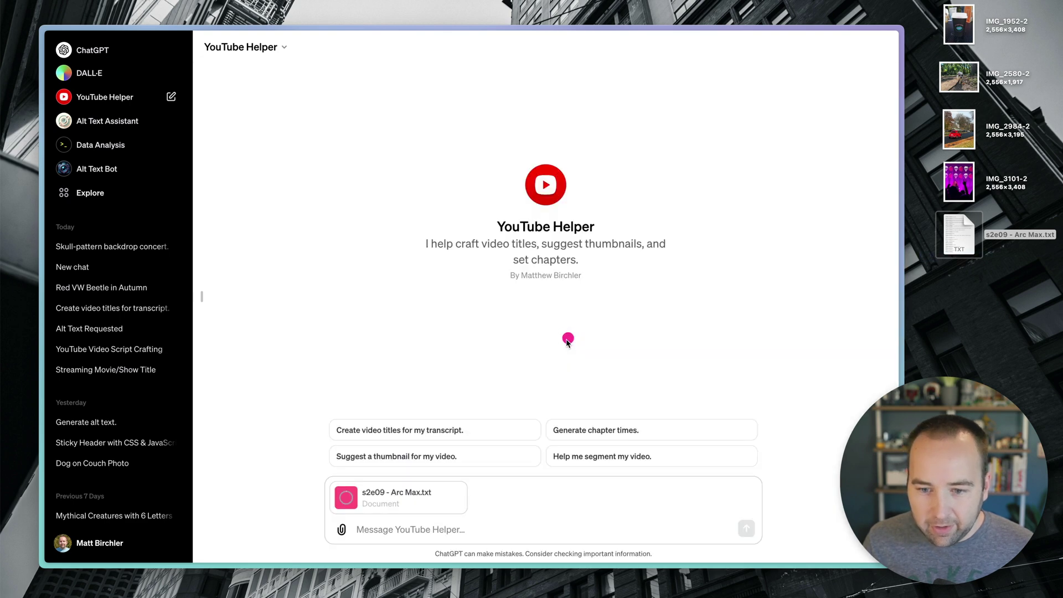
click(442, 354)
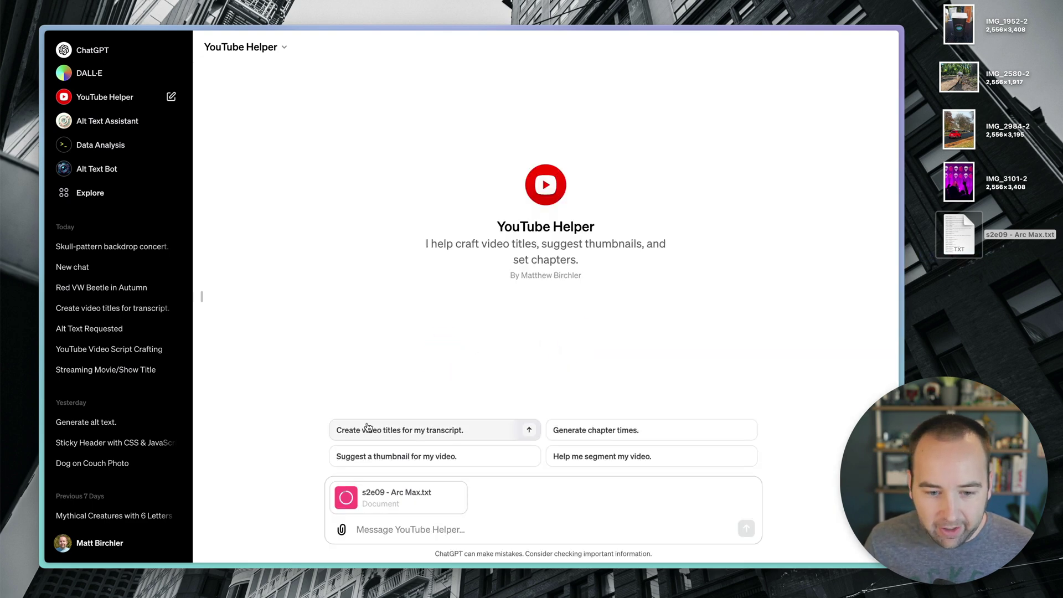
click(432, 435)
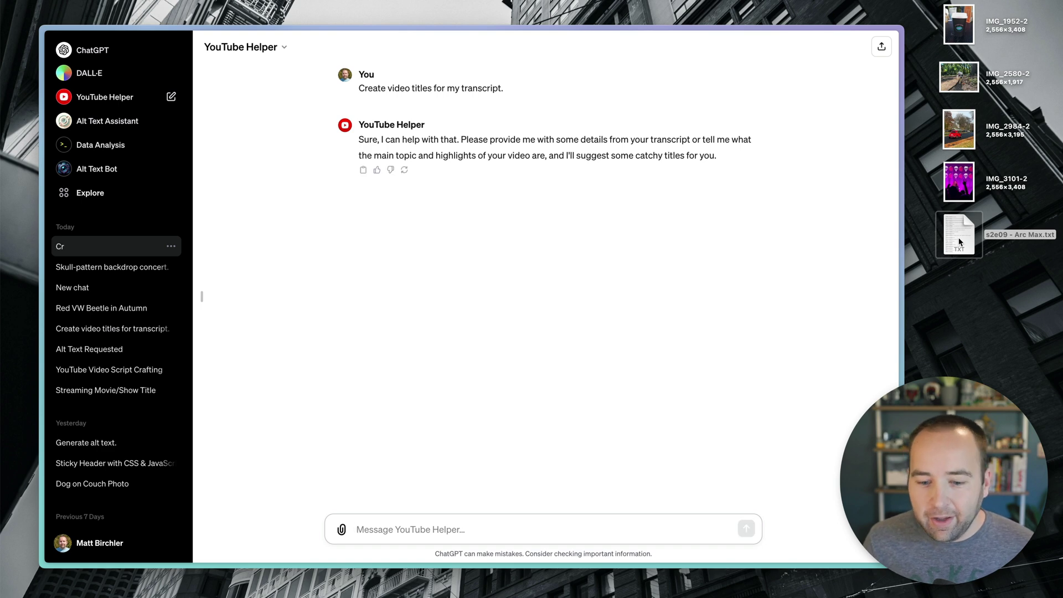
- Send the s2e09 - Arc Max.txt transcript to YouTube Helper to get ten ArcMax title ideas
drag(959, 235, 627, 302)
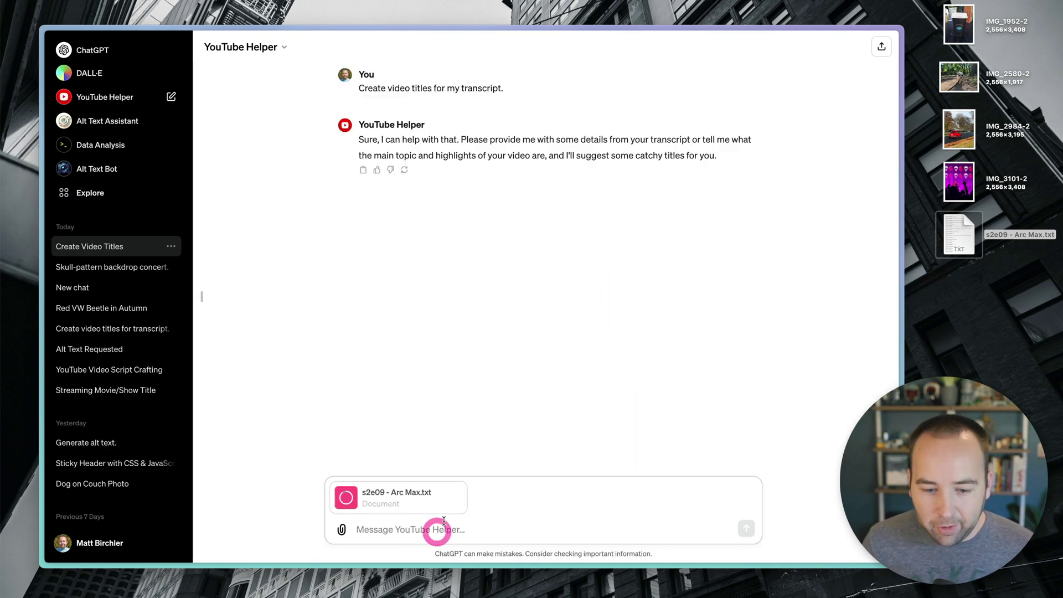
key(Return)
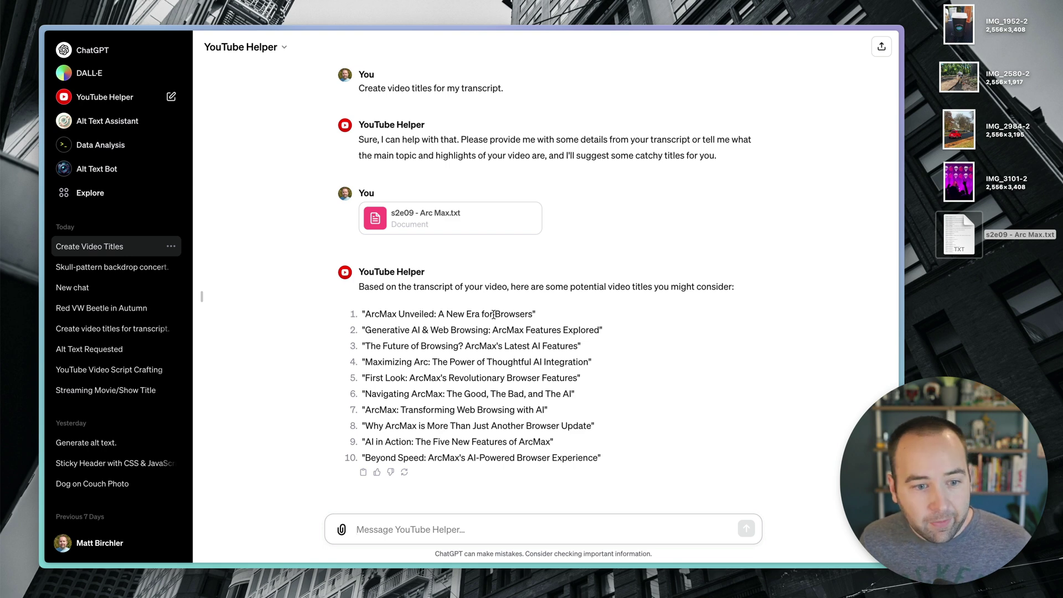
- Browse the GPTs page listing Alt Text Bot, Alt Text Assistant, YouTube Helper and OpenAI GPTs
click(90, 194)
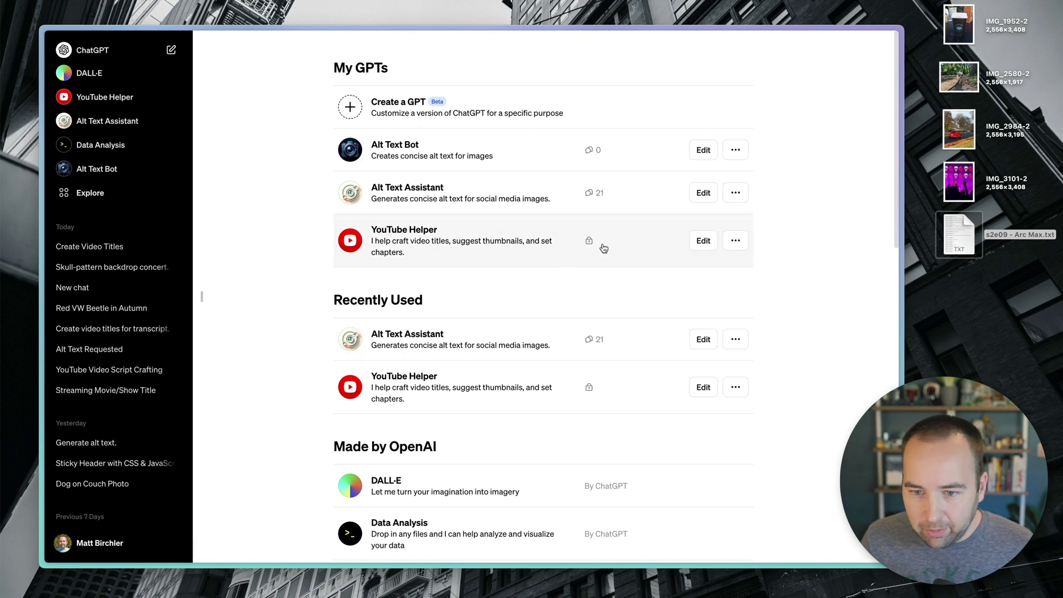
scroll(310, 332, down, 5)
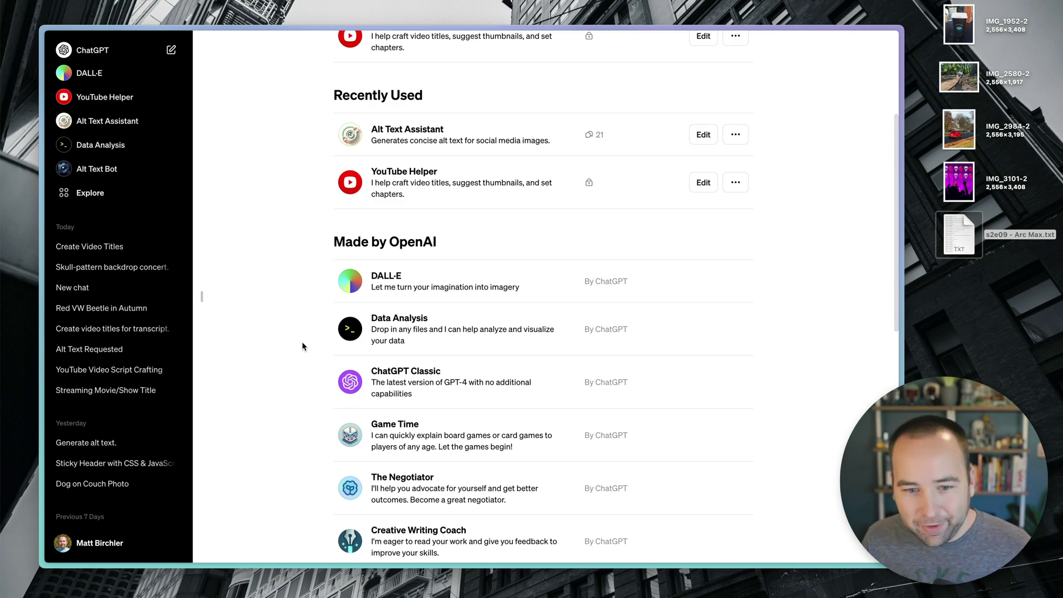
scroll(302, 344, down, 1)
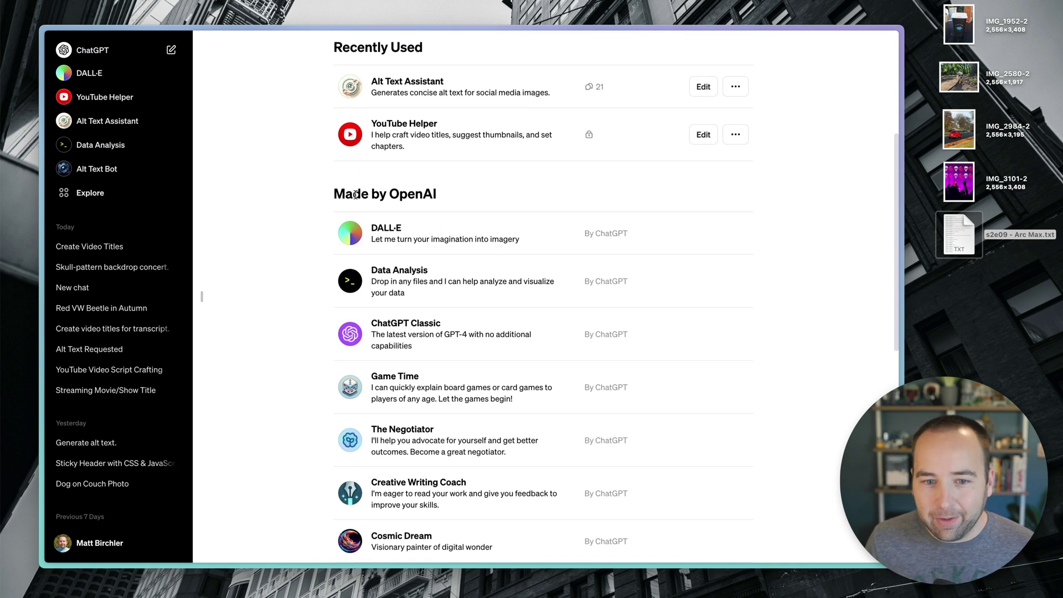
scroll(895, 147, down, 10)
scroll(898, 370, up, 10)
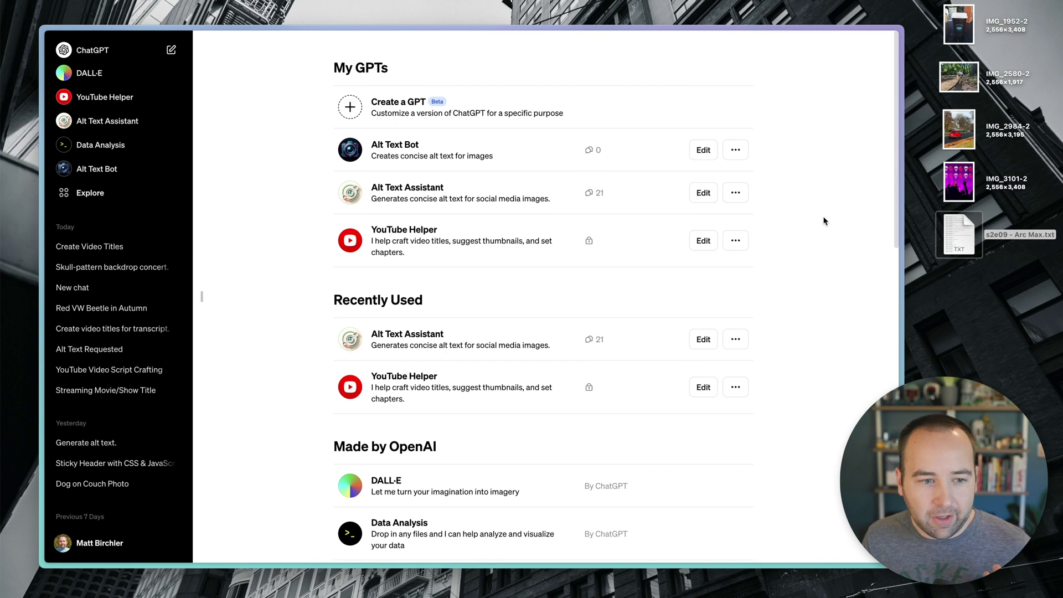
scroll(782, 347, down, 10)
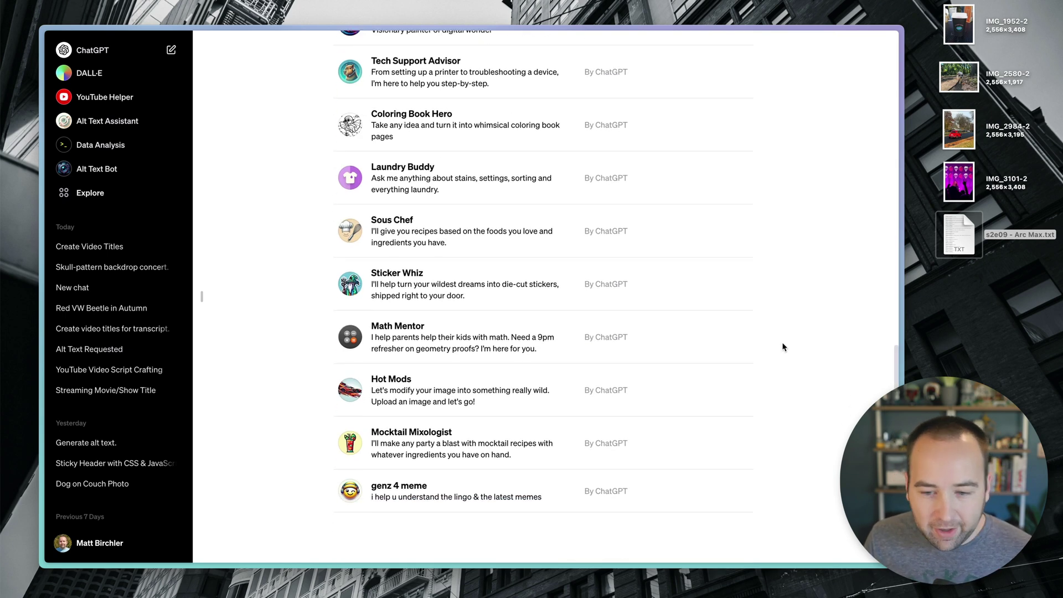
scroll(782, 347, up, 10)
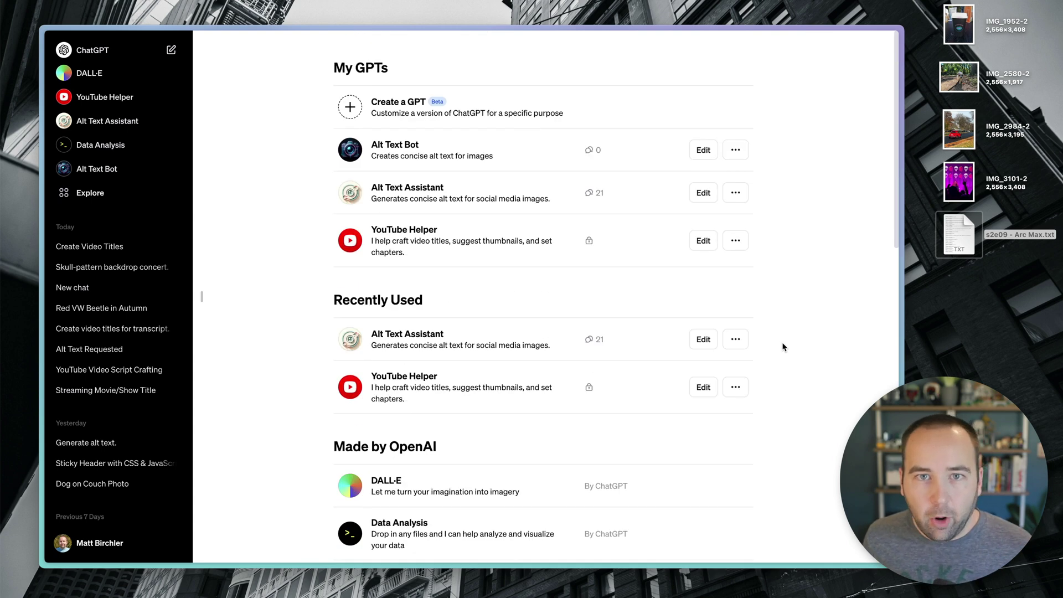